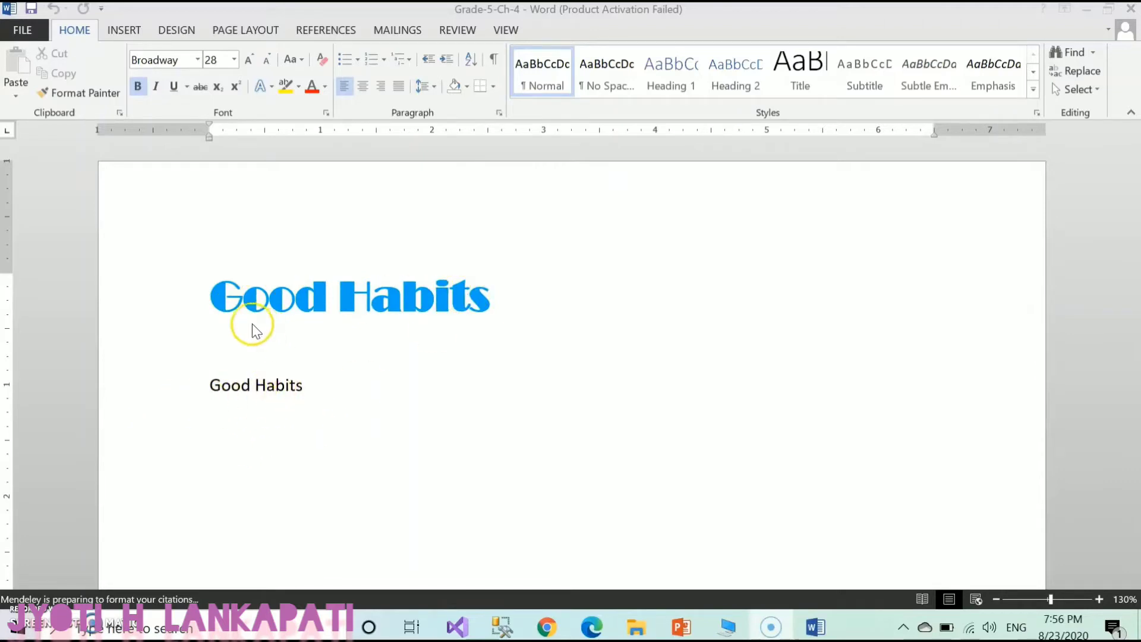
Set the font colour of the large Good Habits heading to a standard blue.
click(227, 290)
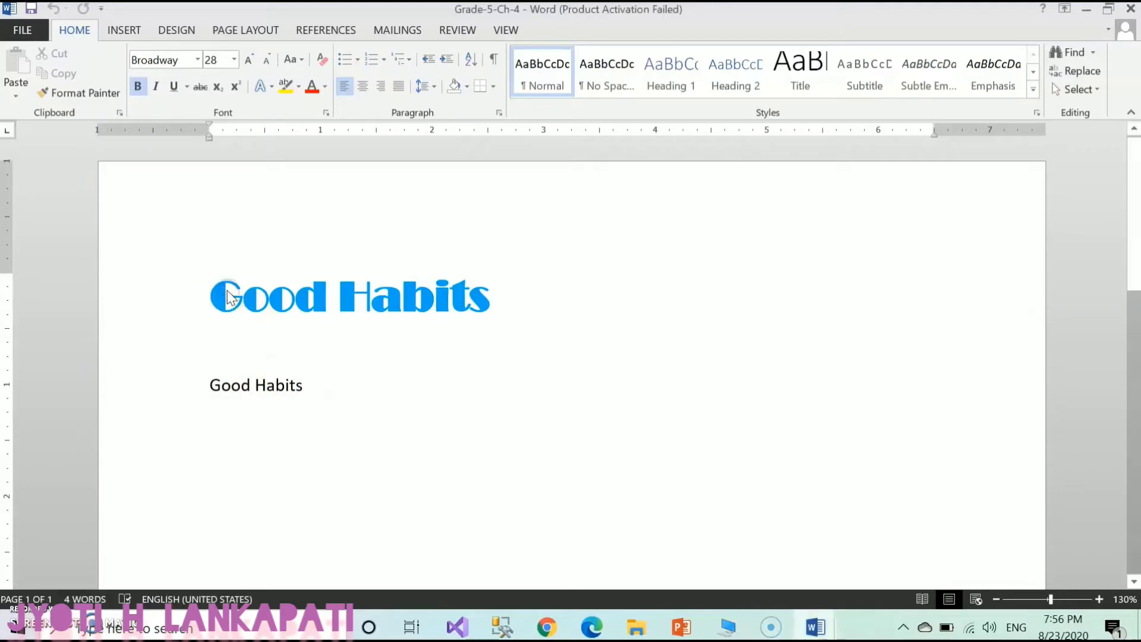
drag(210, 291, 497, 296)
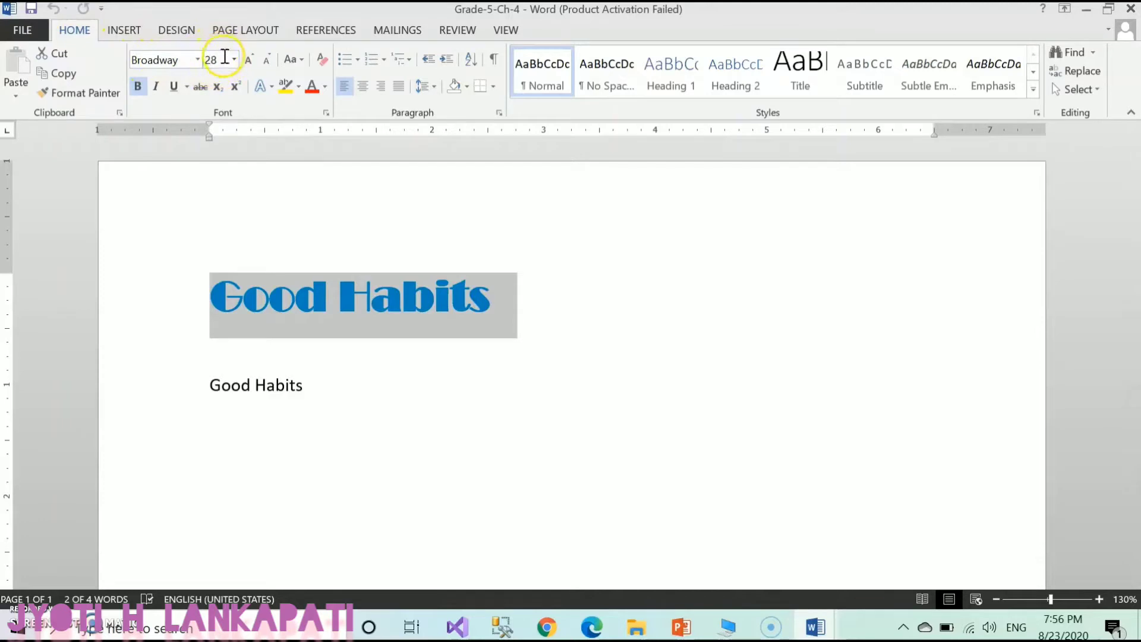
click(325, 86)
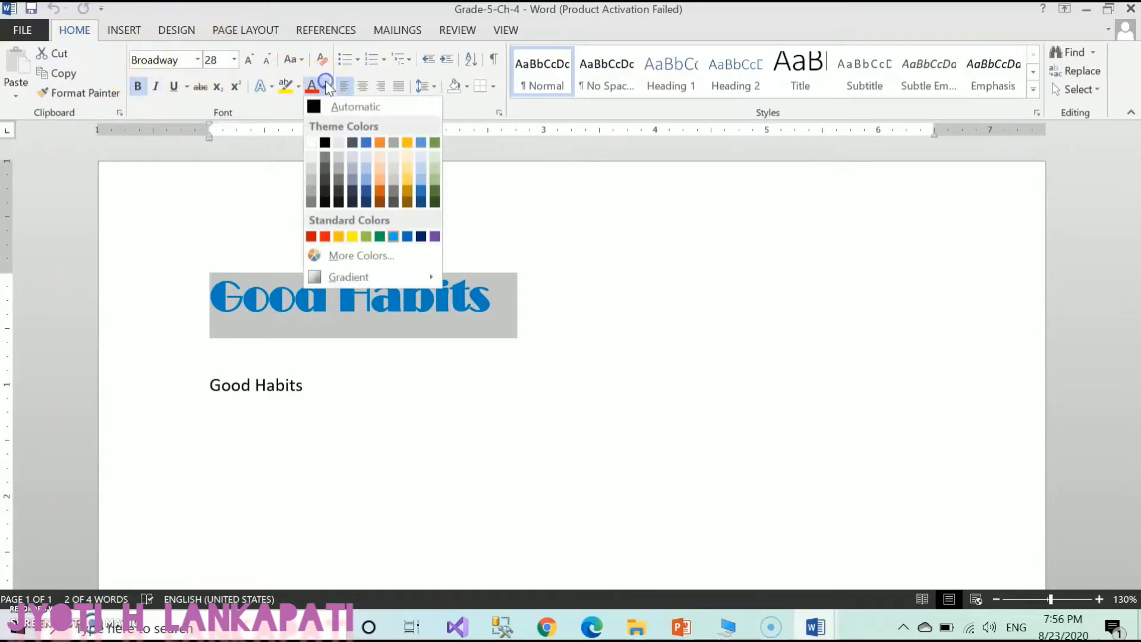
click(404, 237)
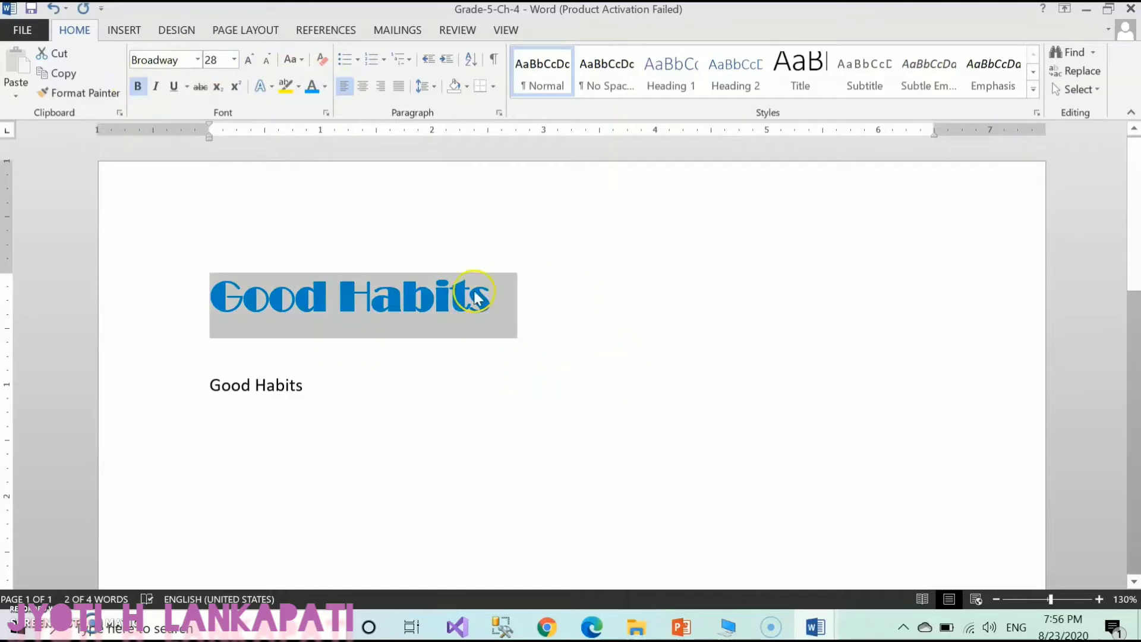
Copy the large Good Habits heading's formatting onto the plain Good Habits line below it with Format Painter.
click(267, 386)
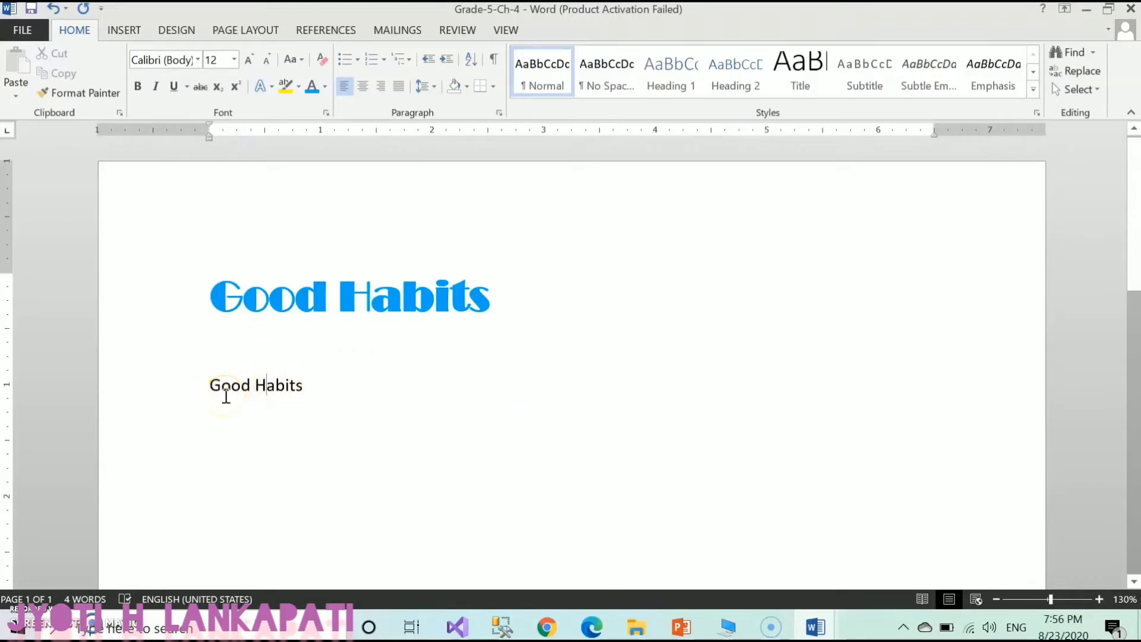
click(97, 95)
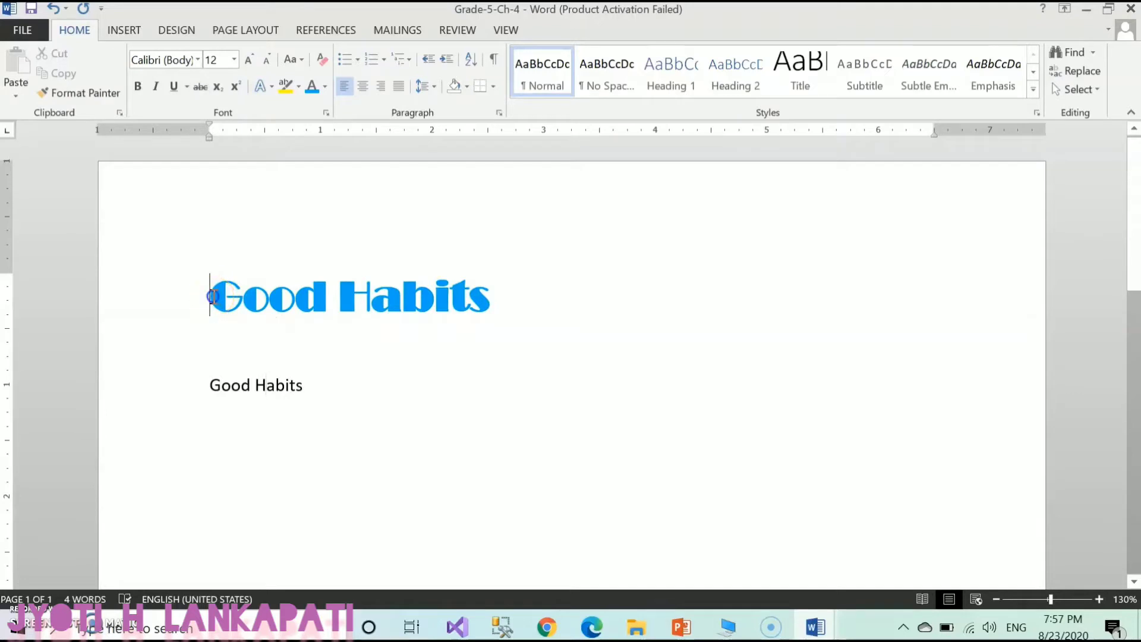
drag(212, 296, 400, 297)
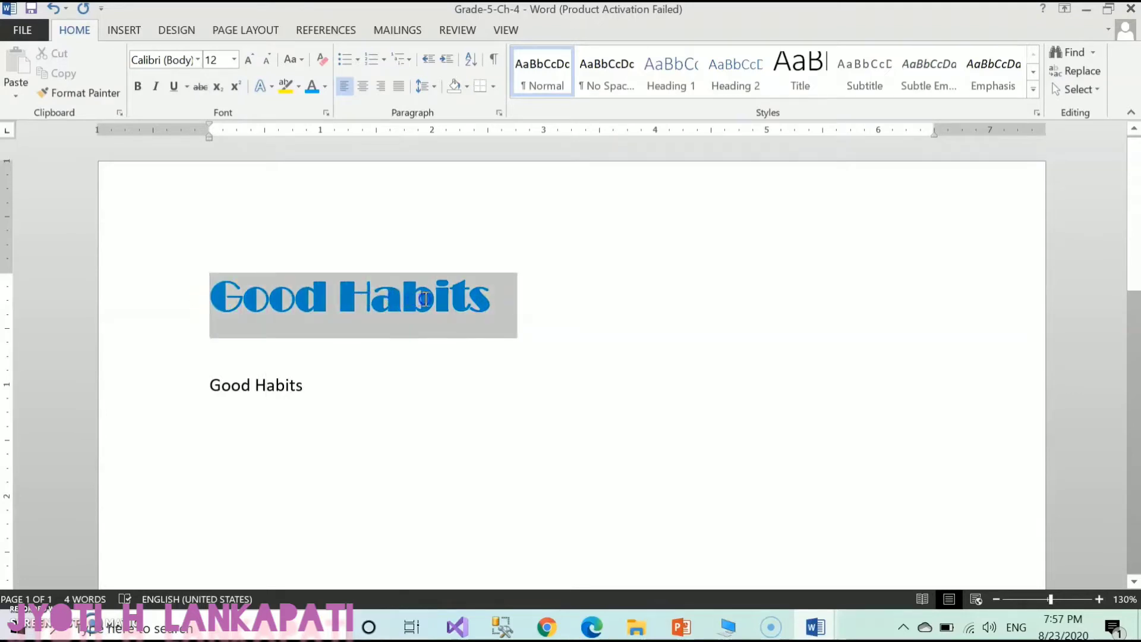
drag(481, 297, 486, 302)
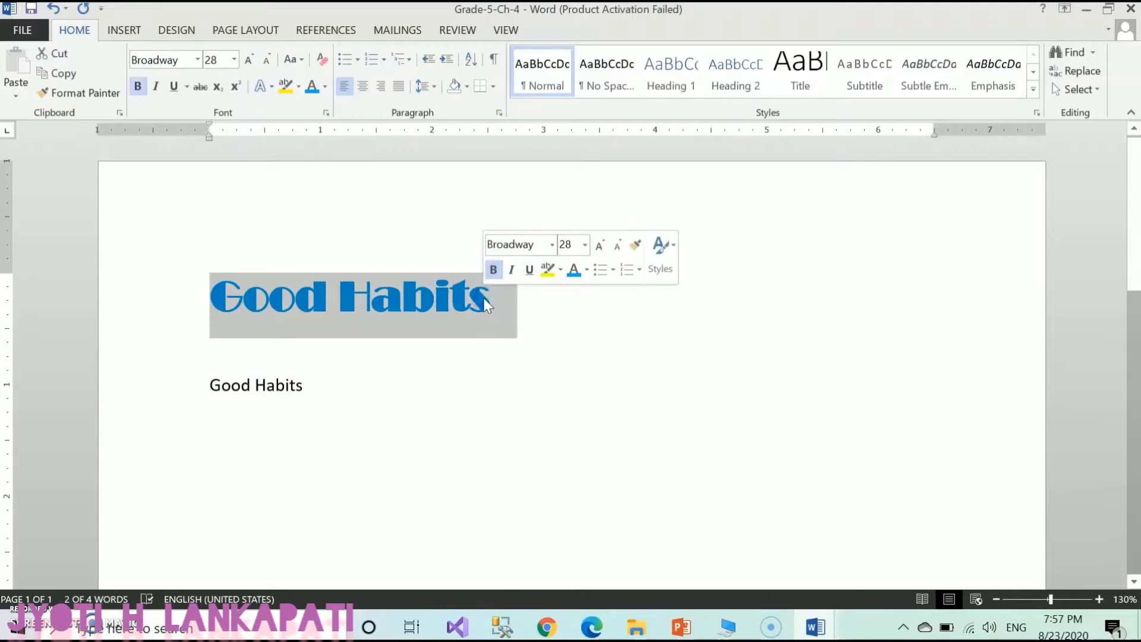
click(80, 98)
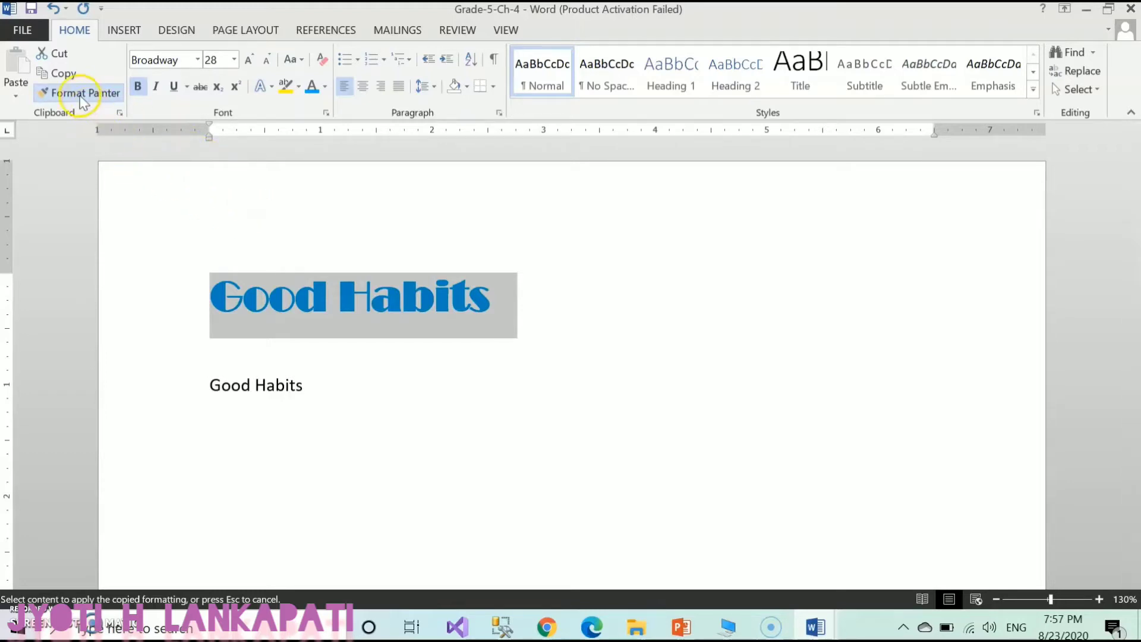
click(82, 97)
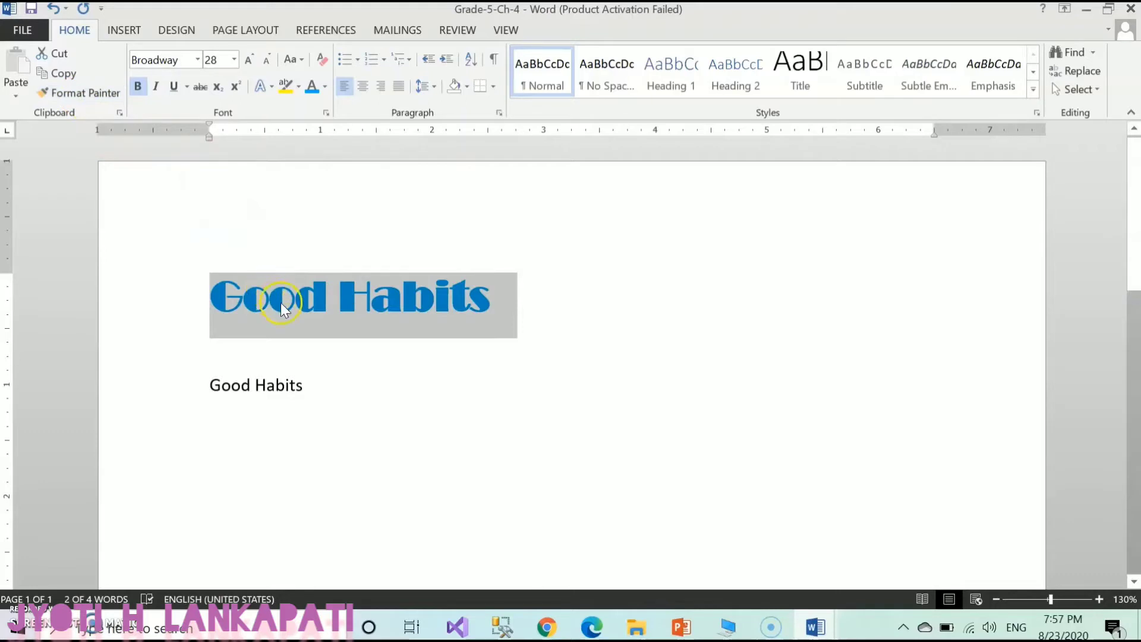
click(57, 95)
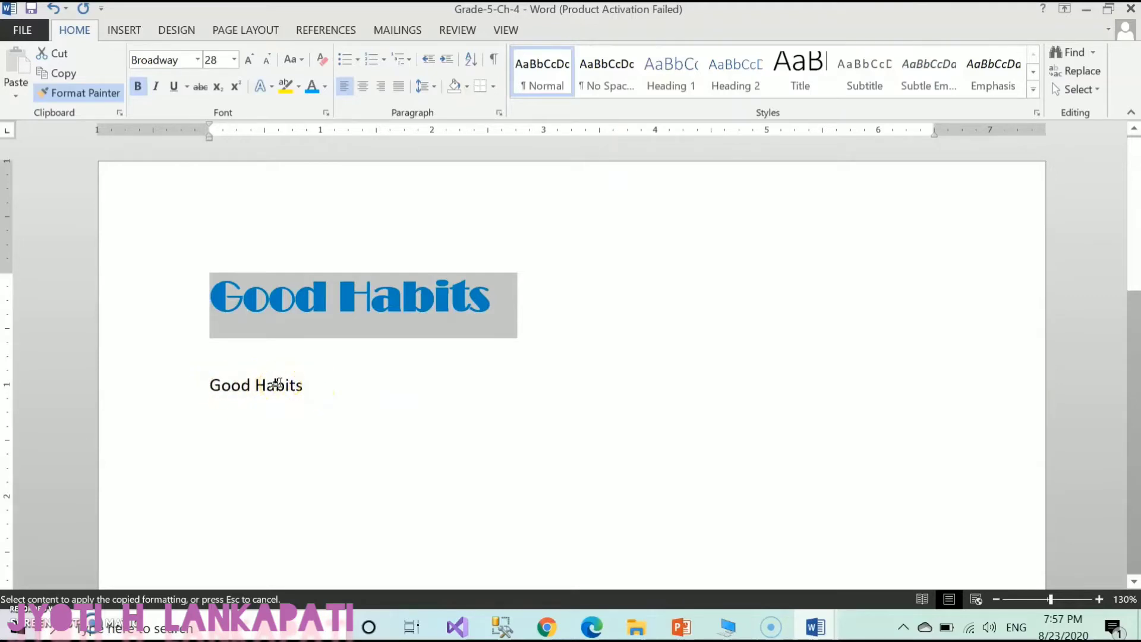
click(210, 385)
drag(210, 385, 309, 397)
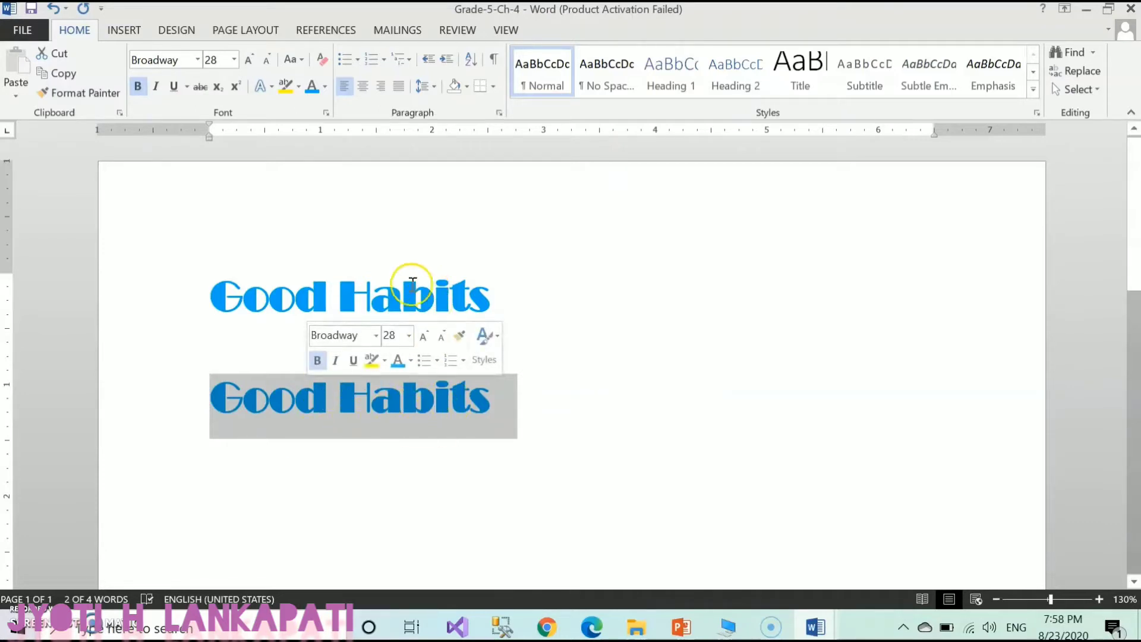
click(599, 400)
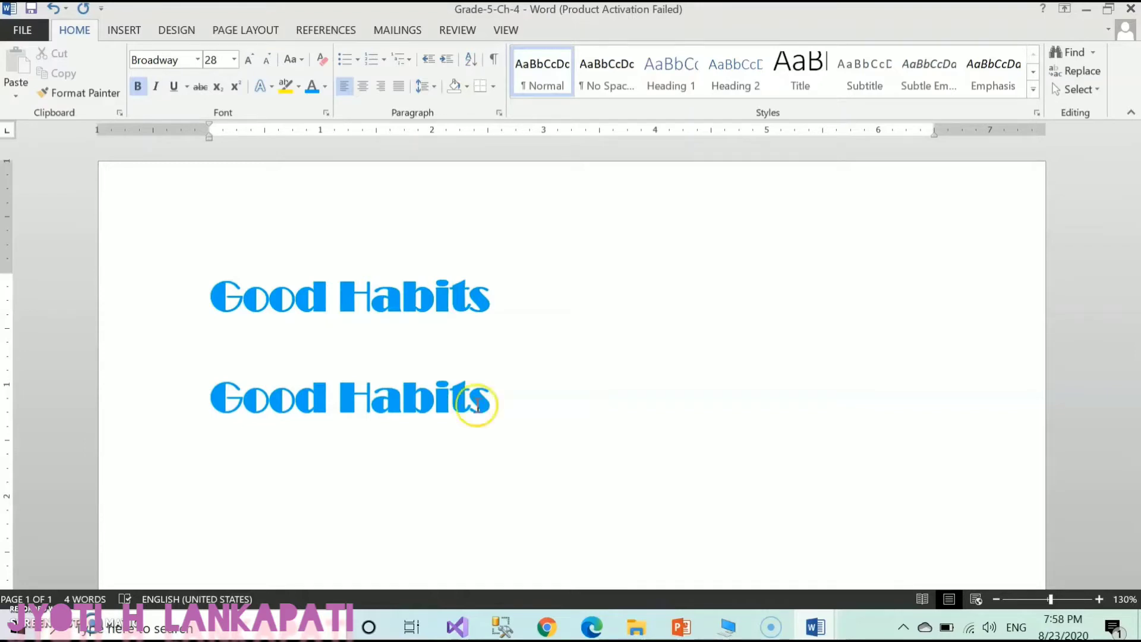
click(66, 95)
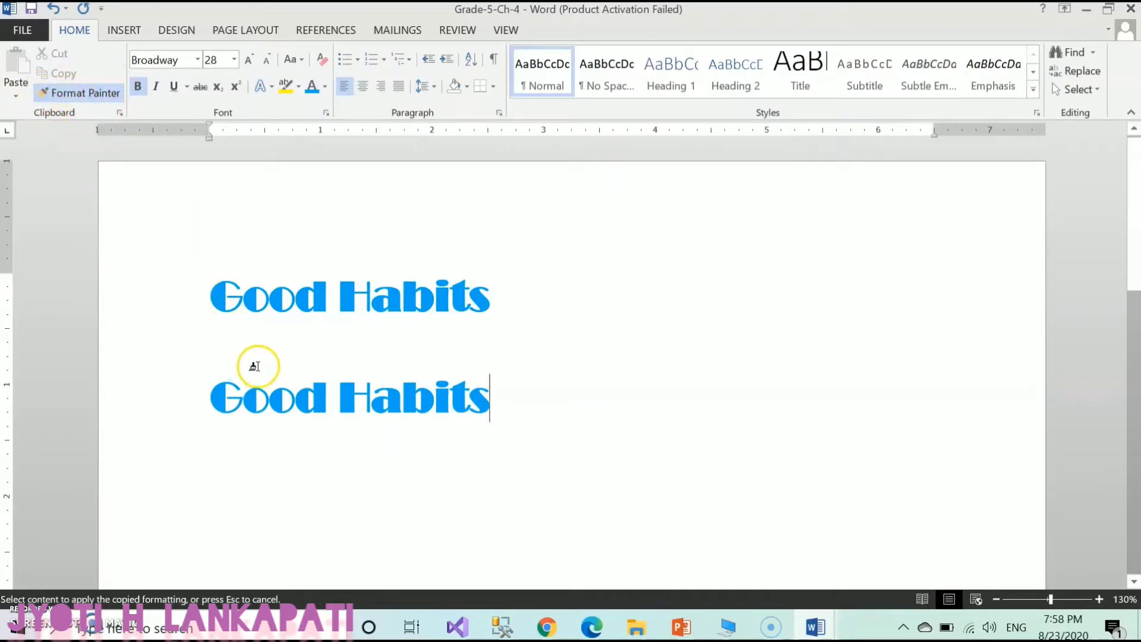
click(88, 93)
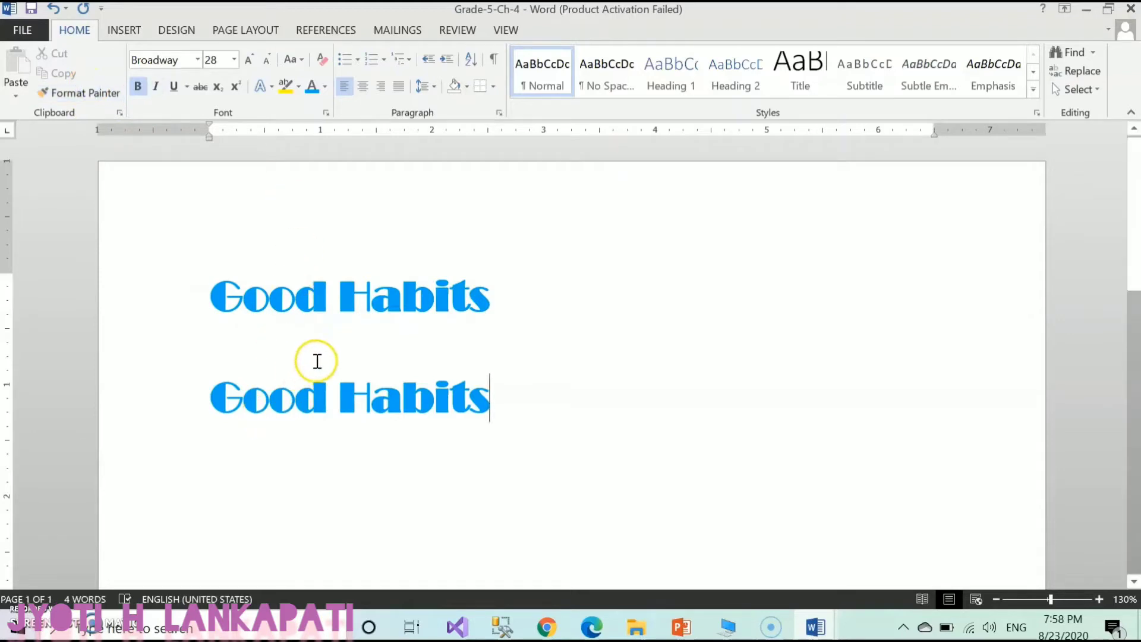
click(86, 94)
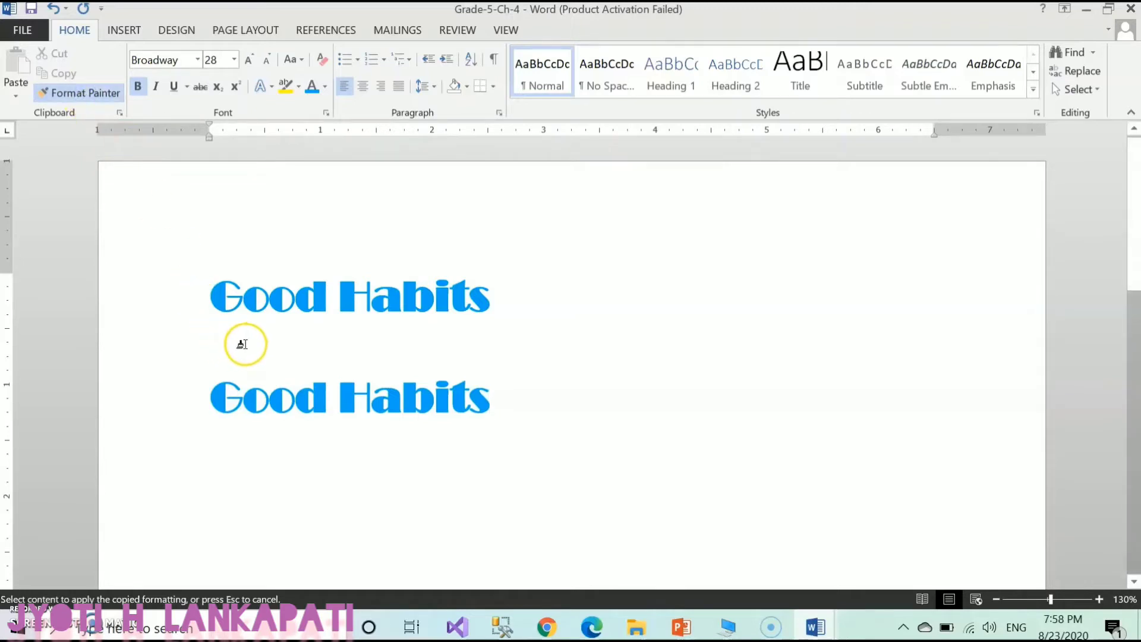
click(107, 94)
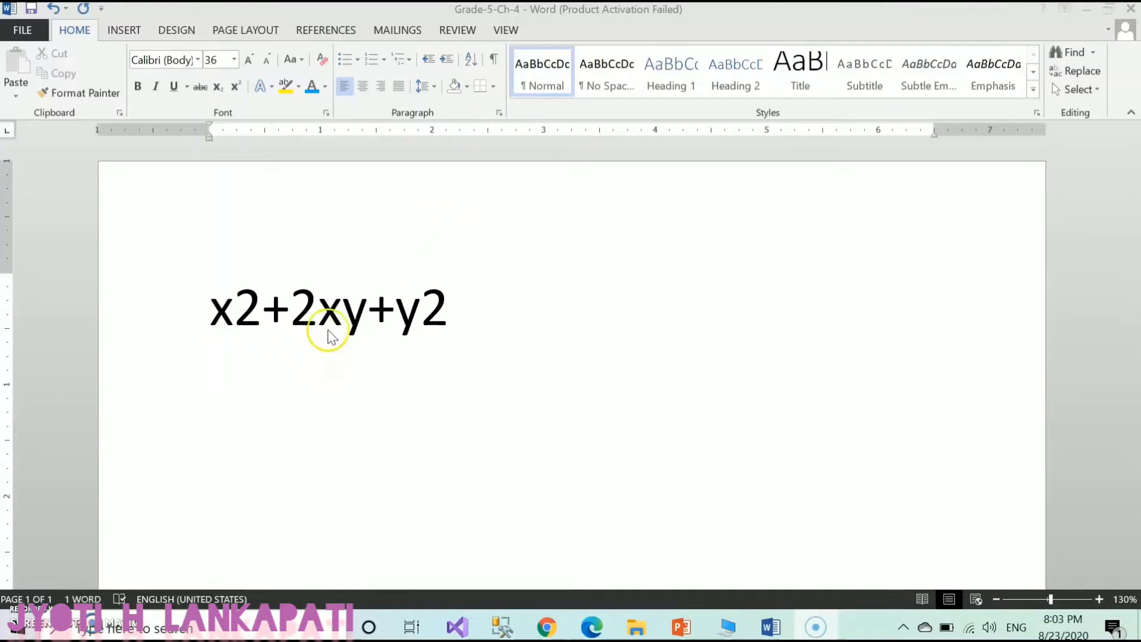
Format the 2 after x in the expression x2+2xy+y2 as superscript through the font settings.
click(262, 342)
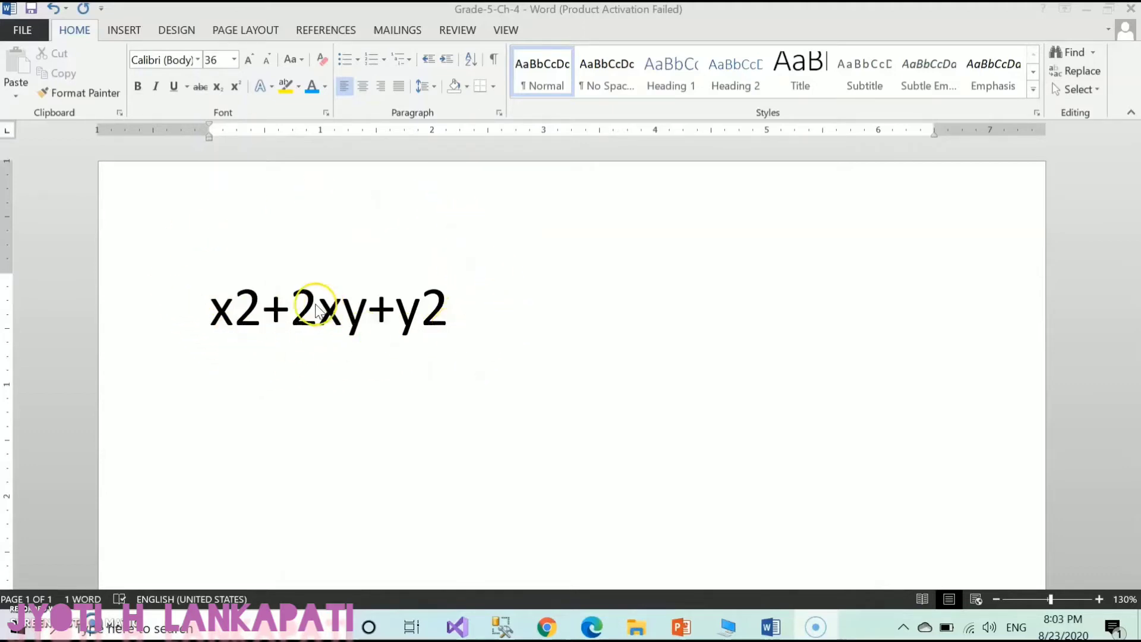
click(233, 304)
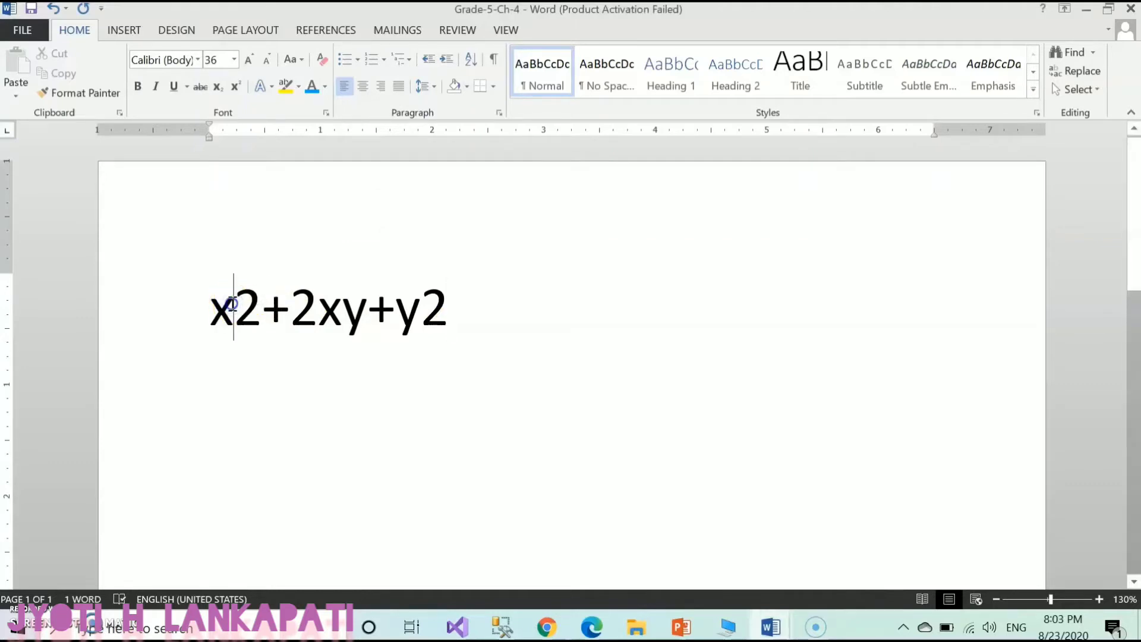
drag(232, 304, 259, 304)
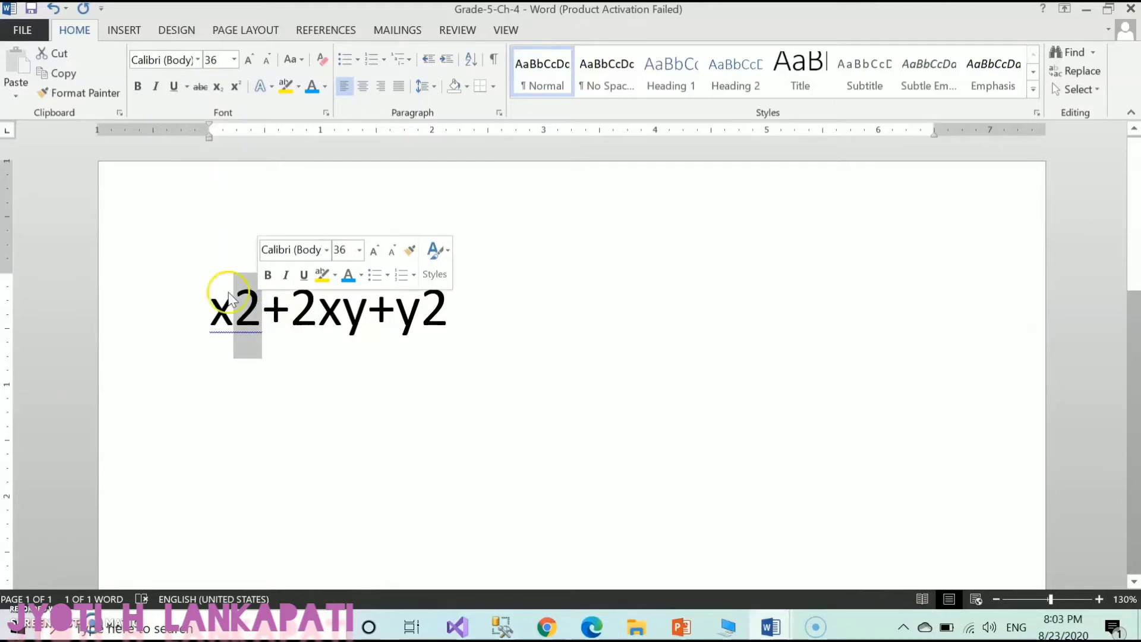
click(328, 113)
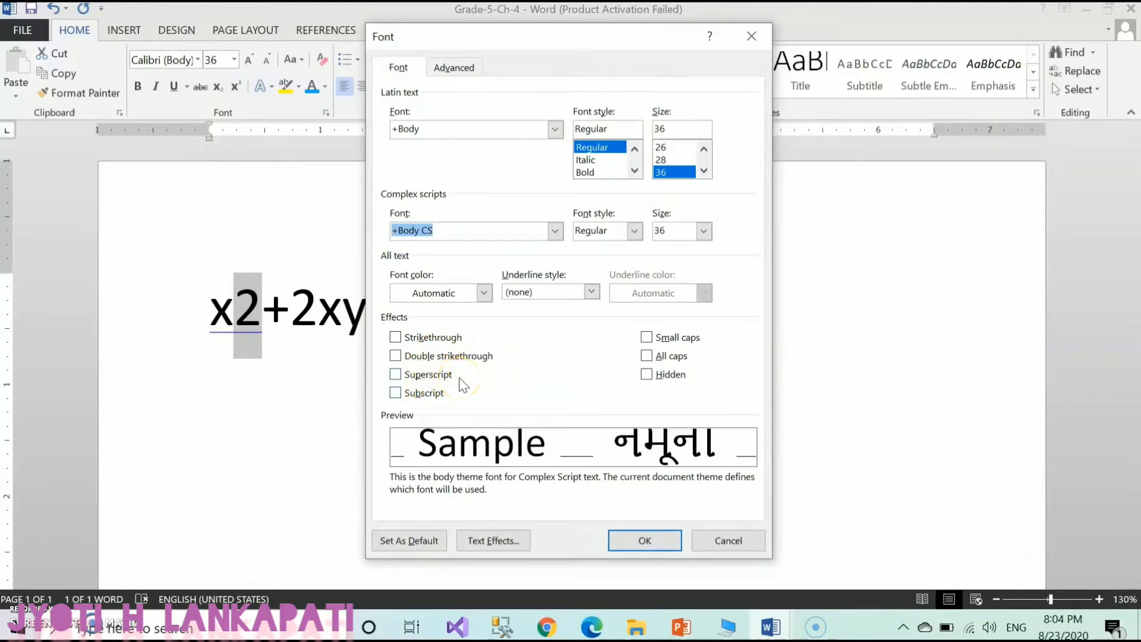
click(395, 375)
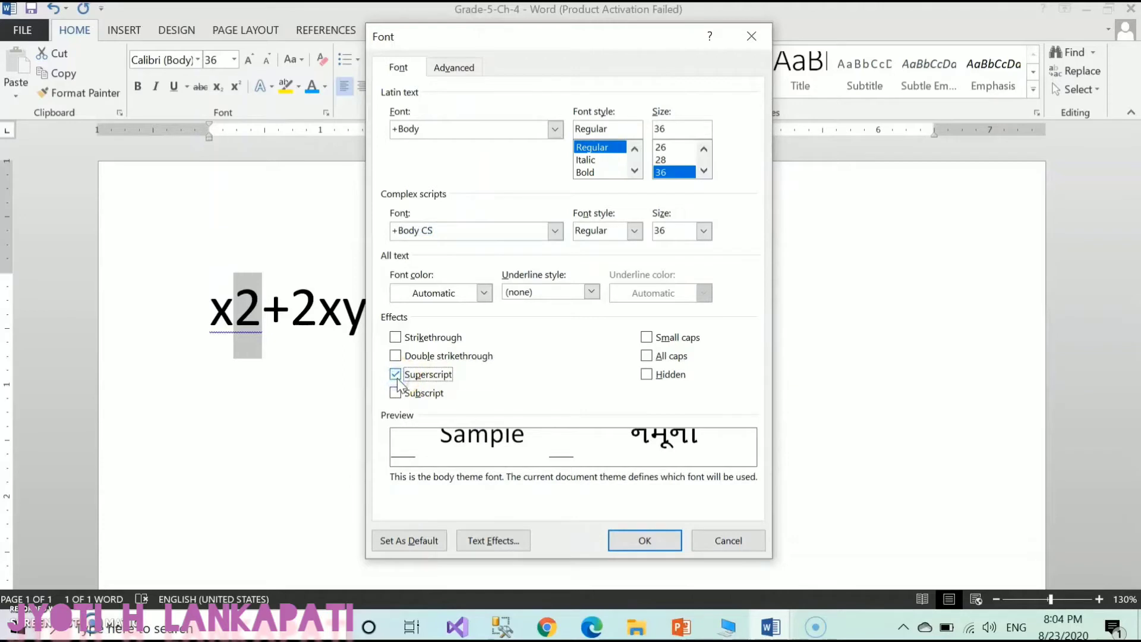
click(646, 543)
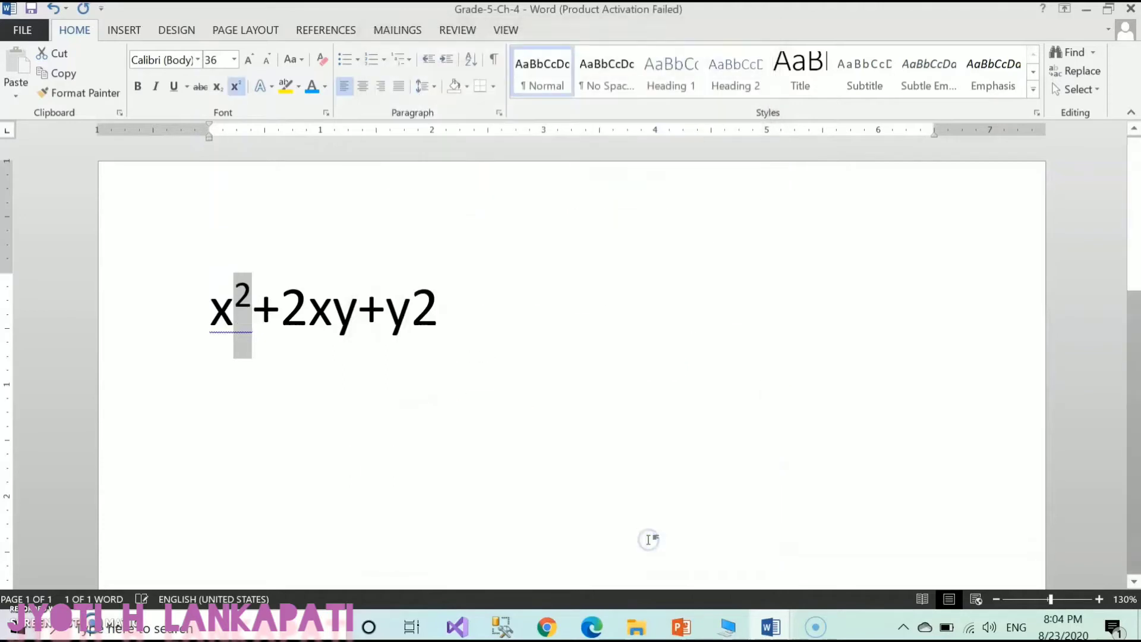
click(502, 385)
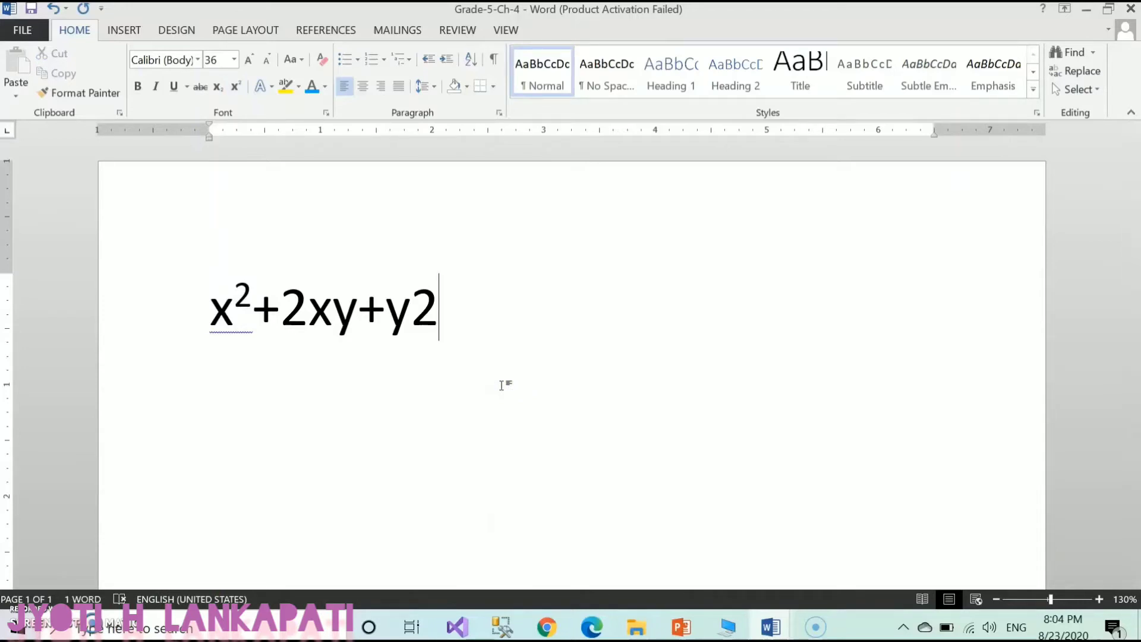
Format the 2 after y at the end of the expression as superscript through the font settings.
click(444, 311)
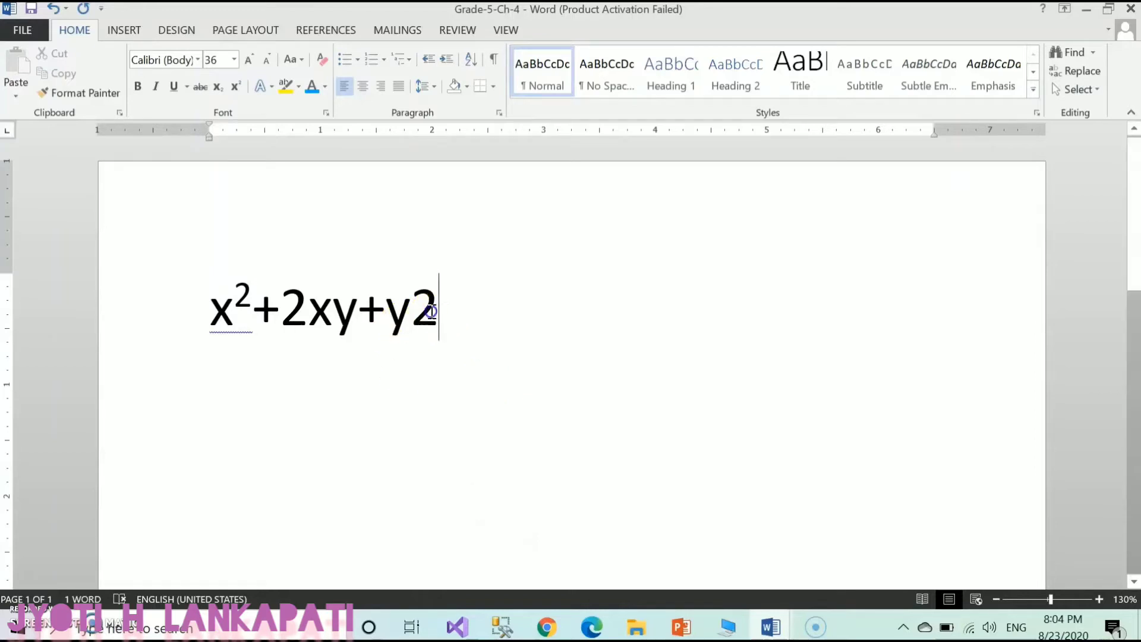
drag(444, 312, 422, 312)
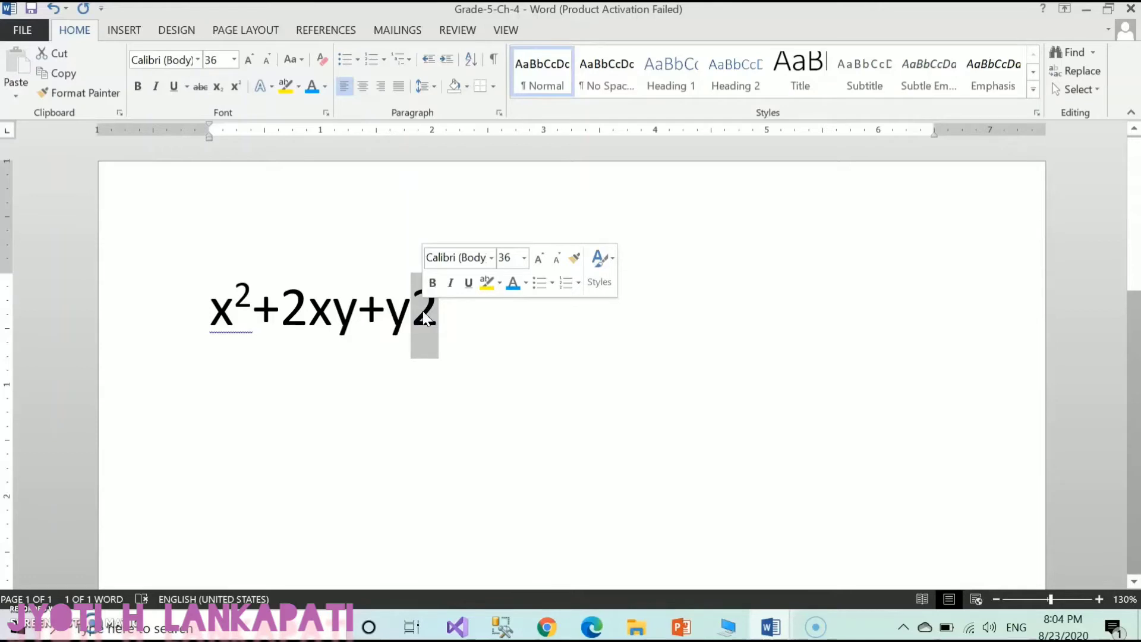
click(326, 113)
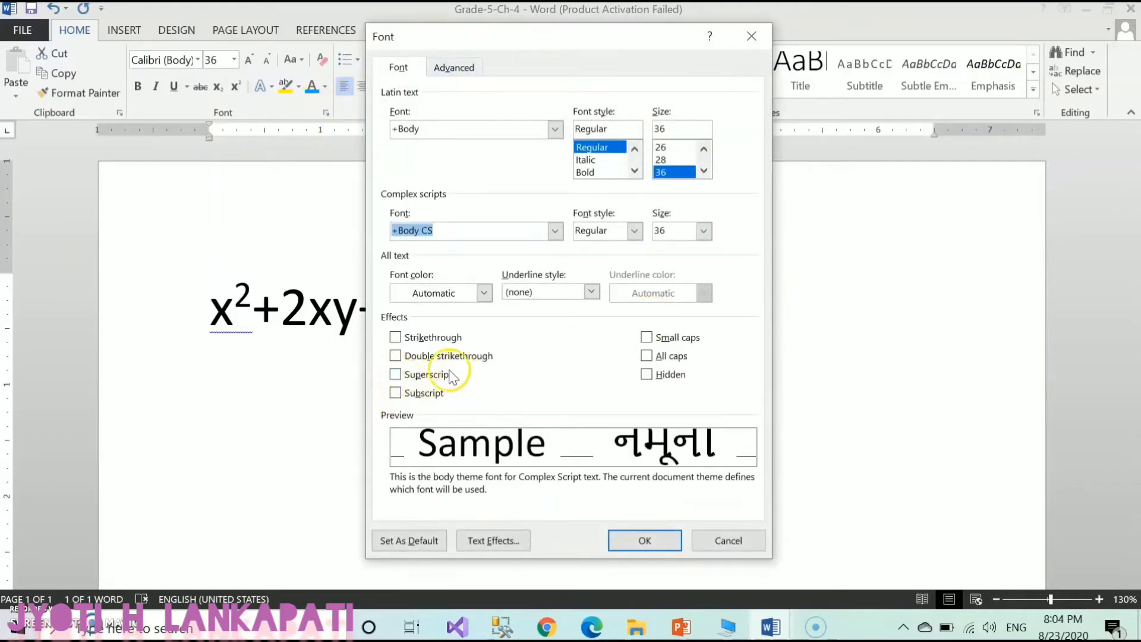
click(397, 376)
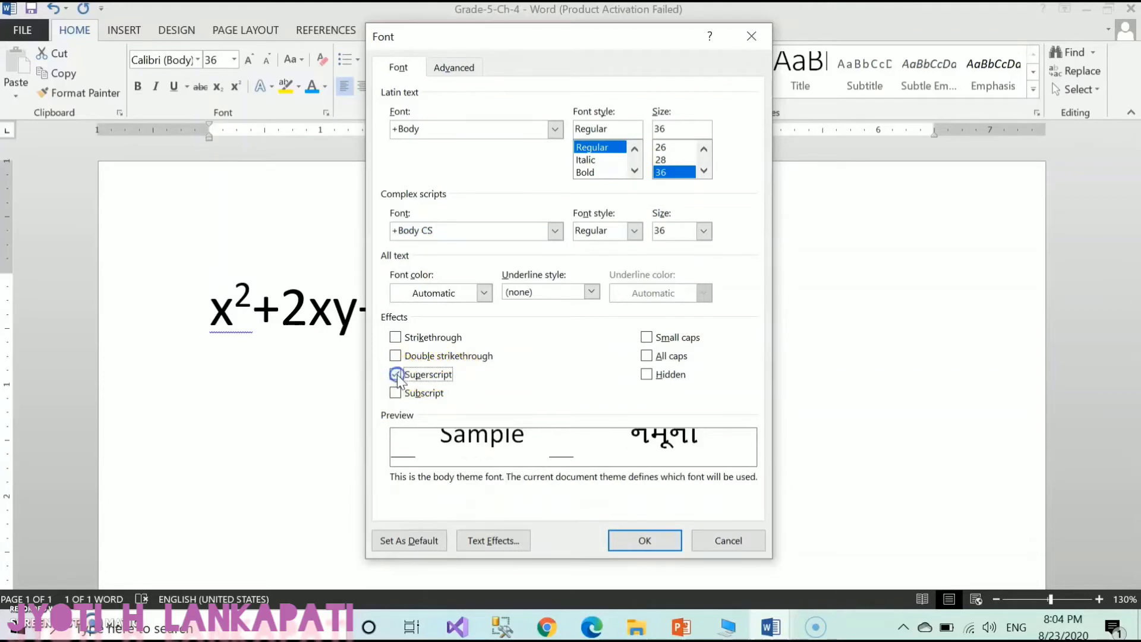
click(642, 542)
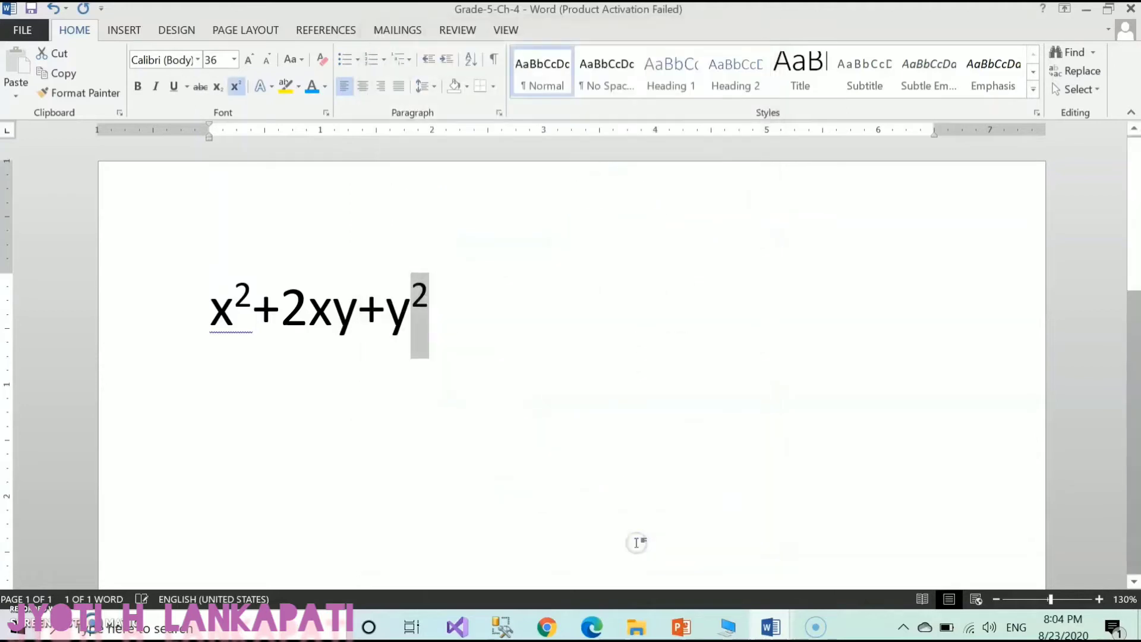
click(445, 359)
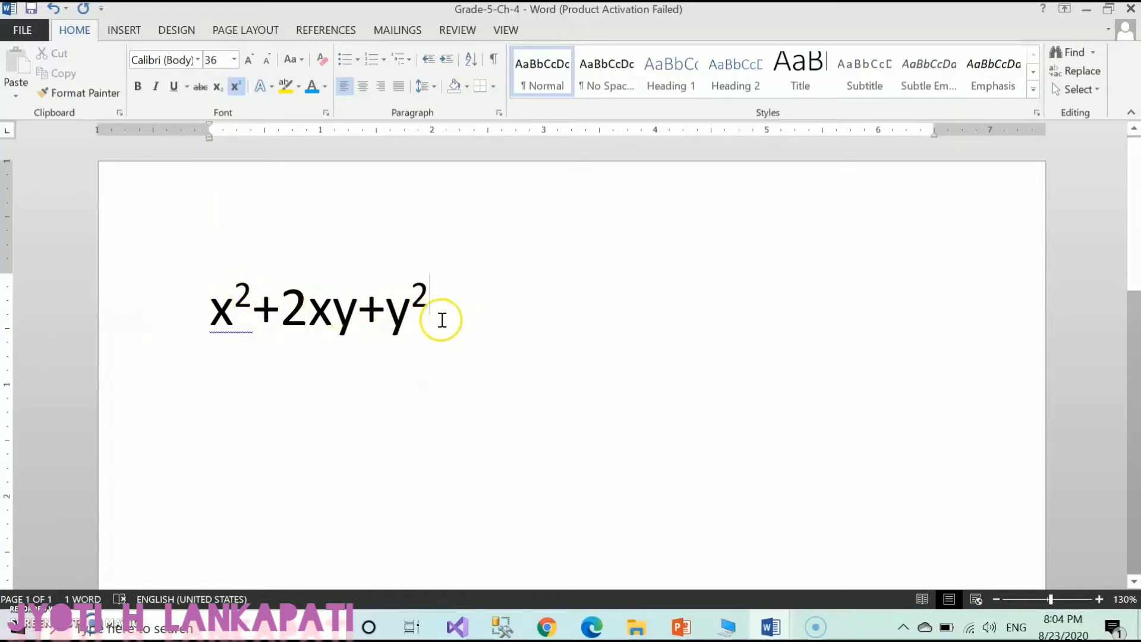
scroll(452, 327, down, 1)
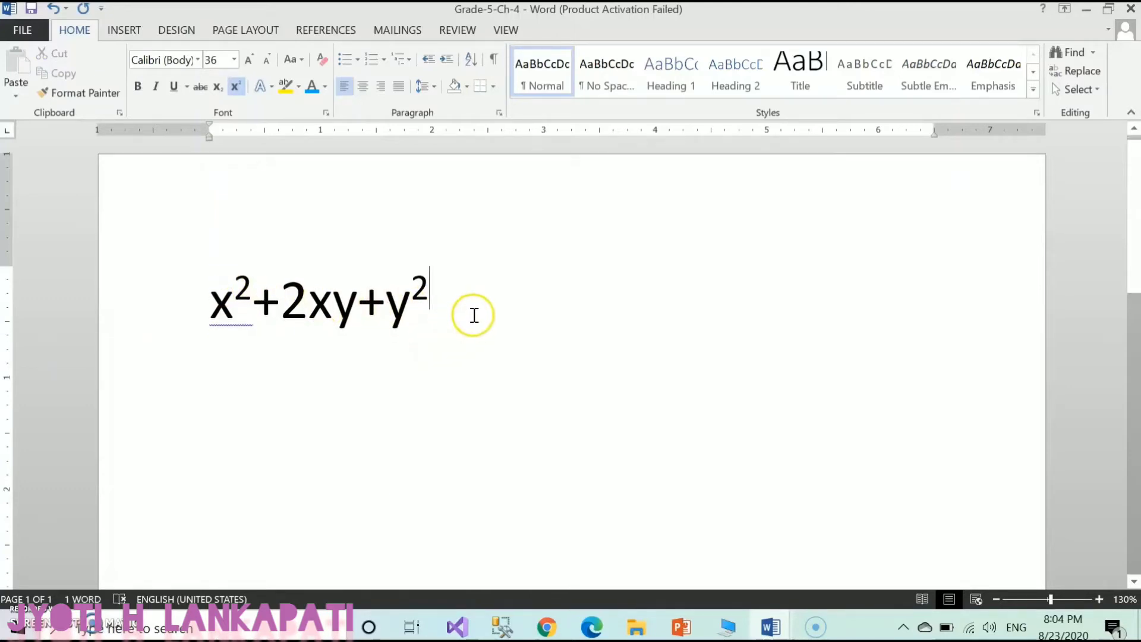
drag(461, 311, 184, 310)
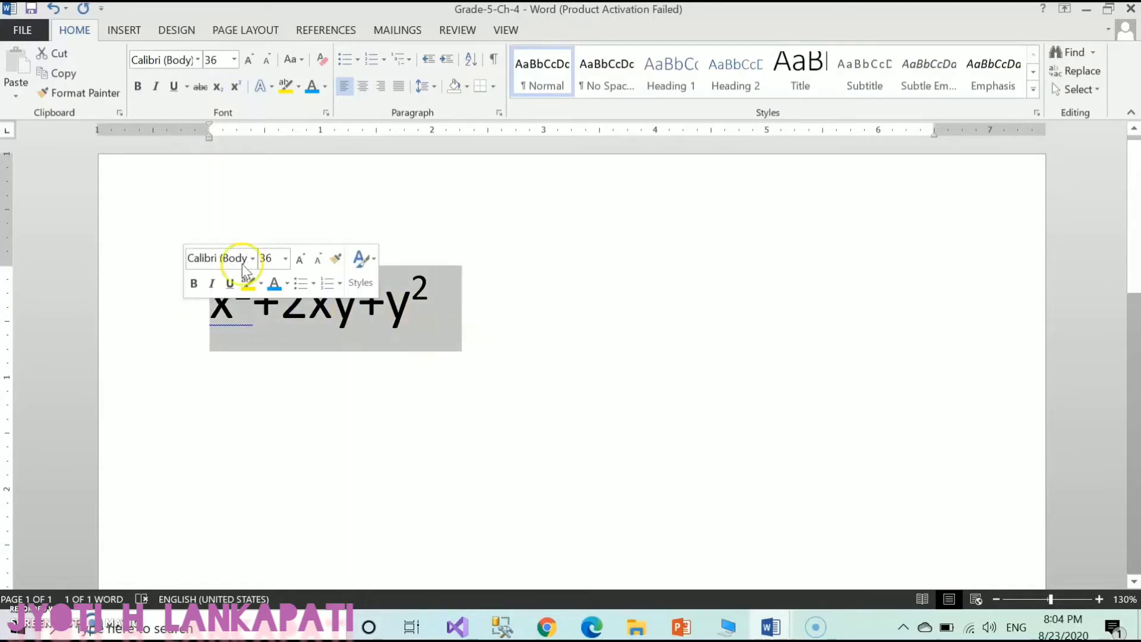
click(491, 355)
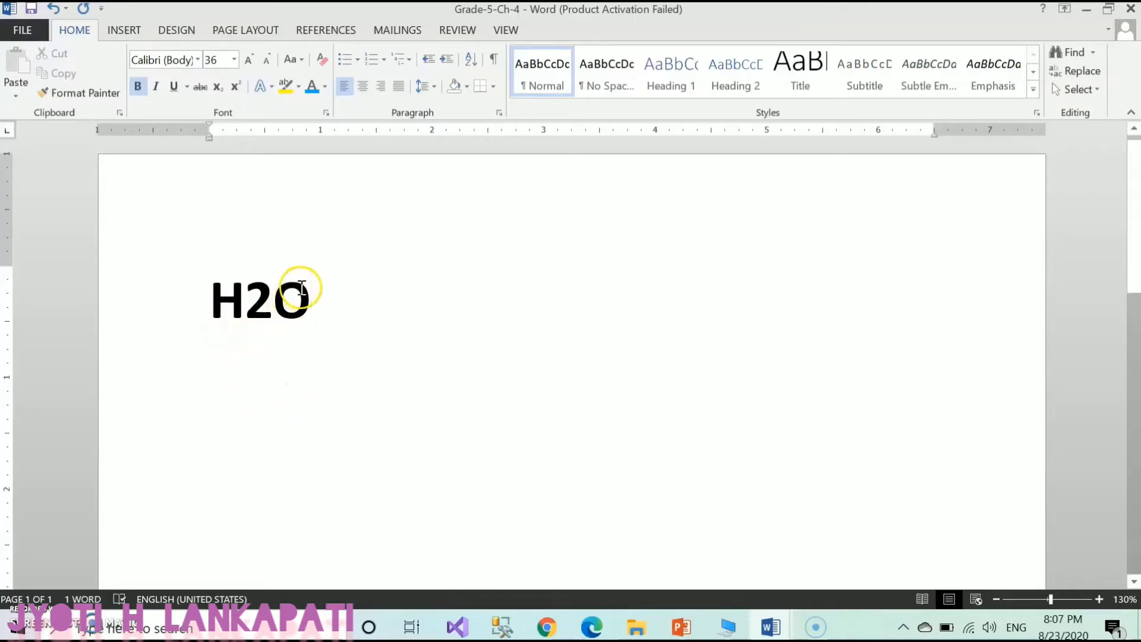
Format the 2 in H2O as subscript through the font settings.
click(272, 294)
shift+click(256, 296)
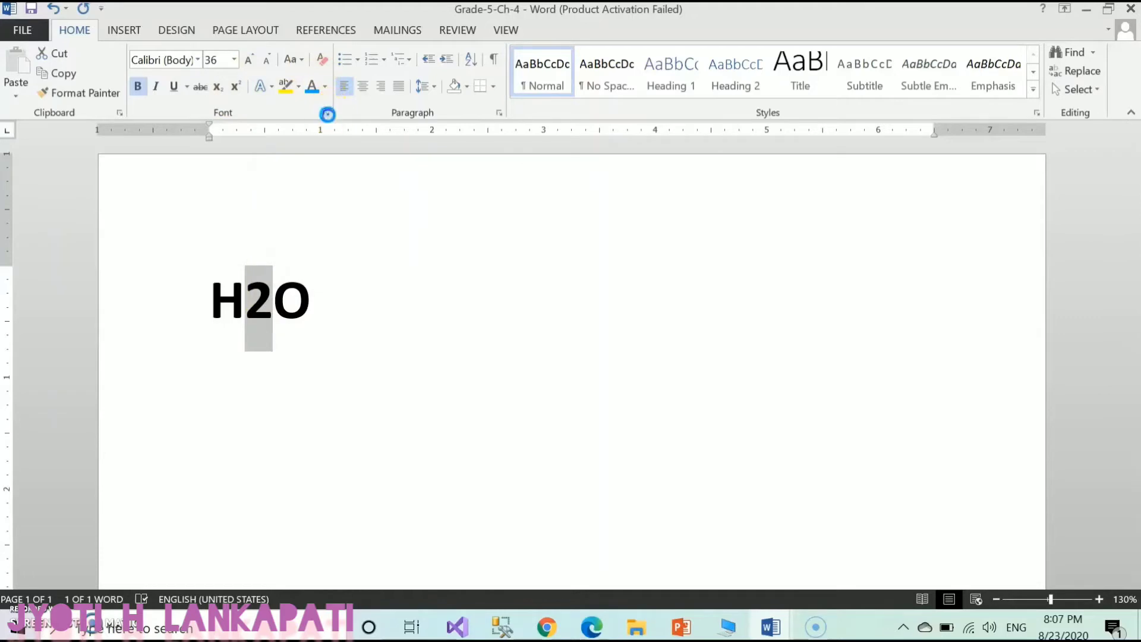
click(326, 112)
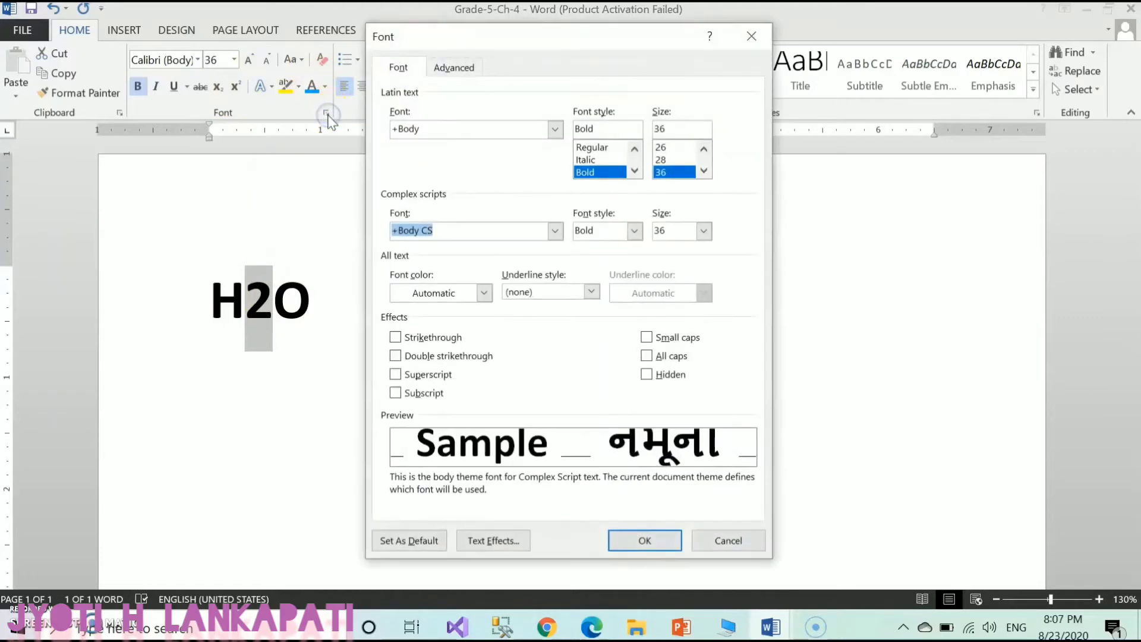
click(395, 393)
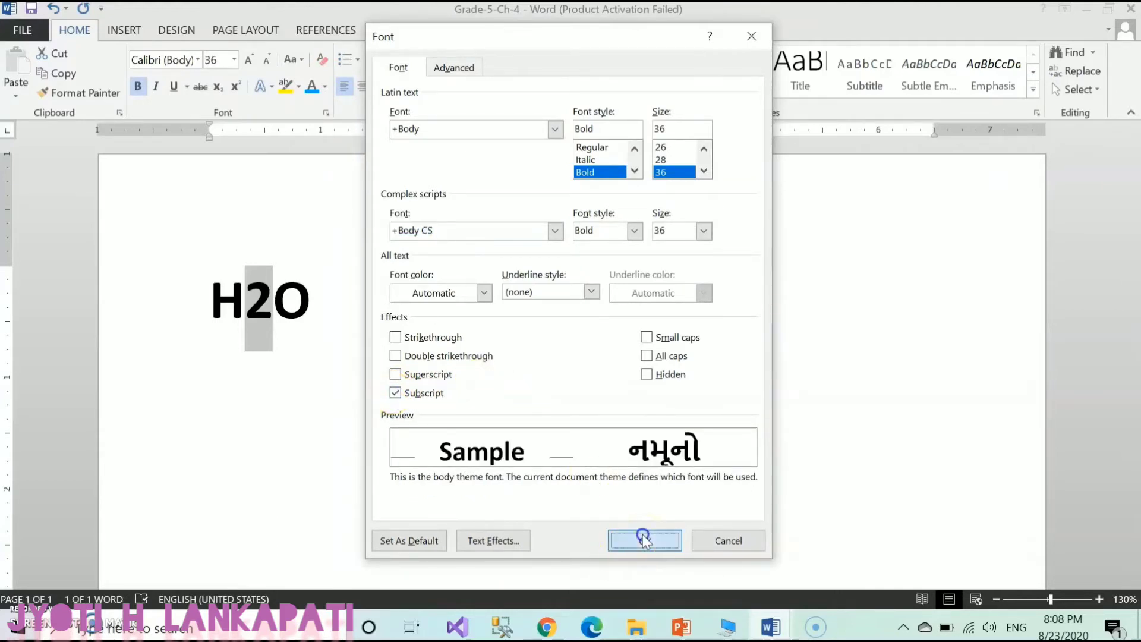
click(646, 540)
click(385, 328)
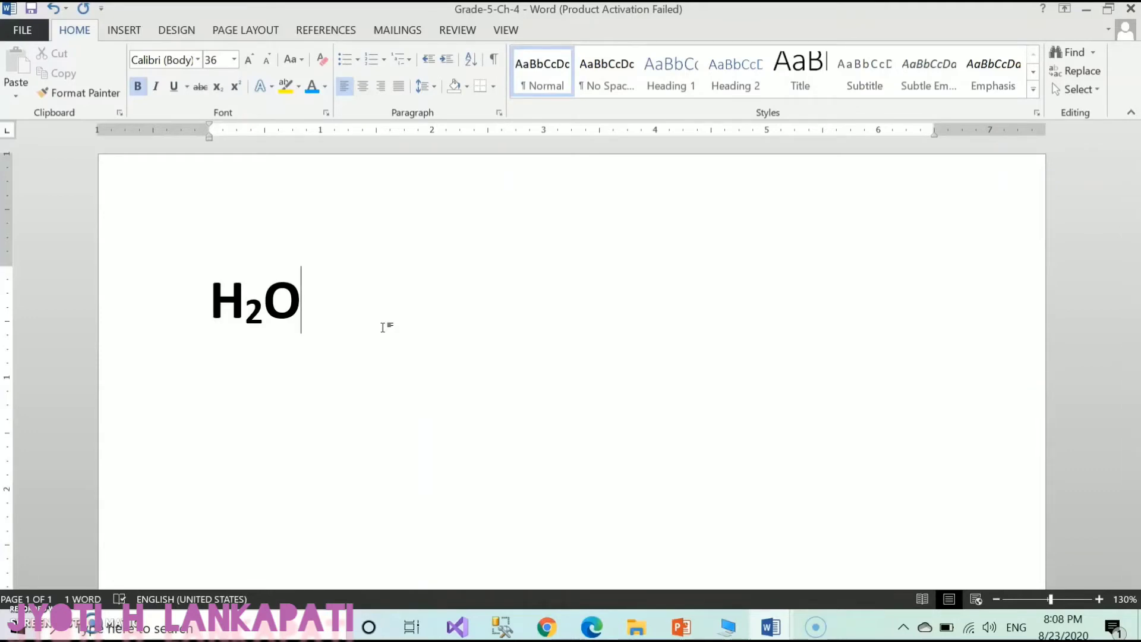
click(219, 93)
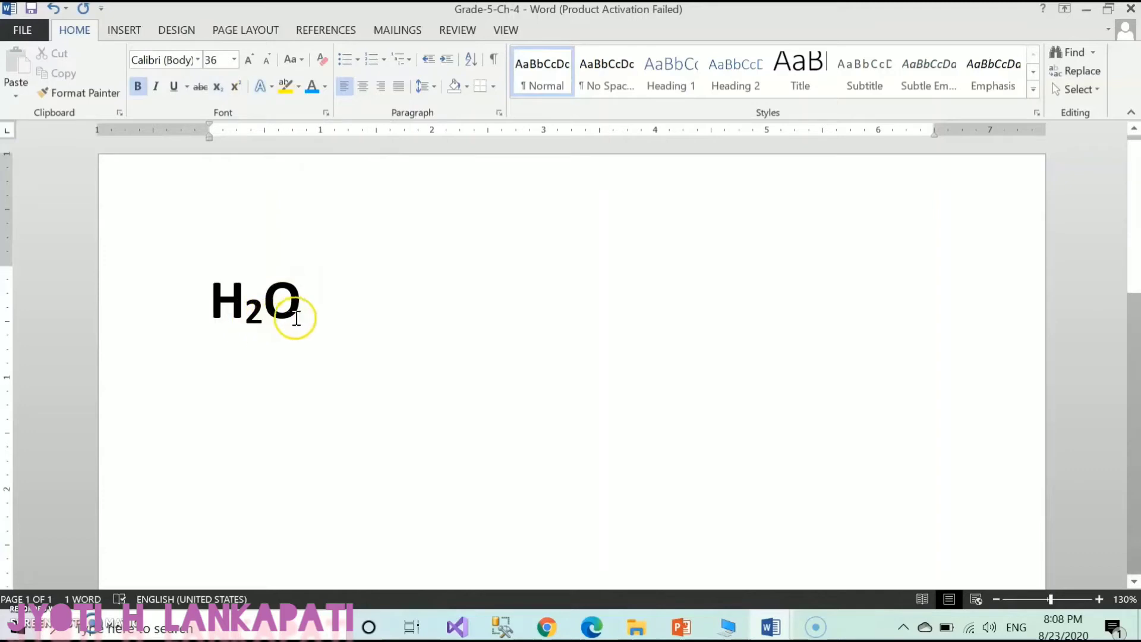
Apply the Strikethrough effect to the whole H2O formula through the font settings.
drag(311, 305, 203, 310)
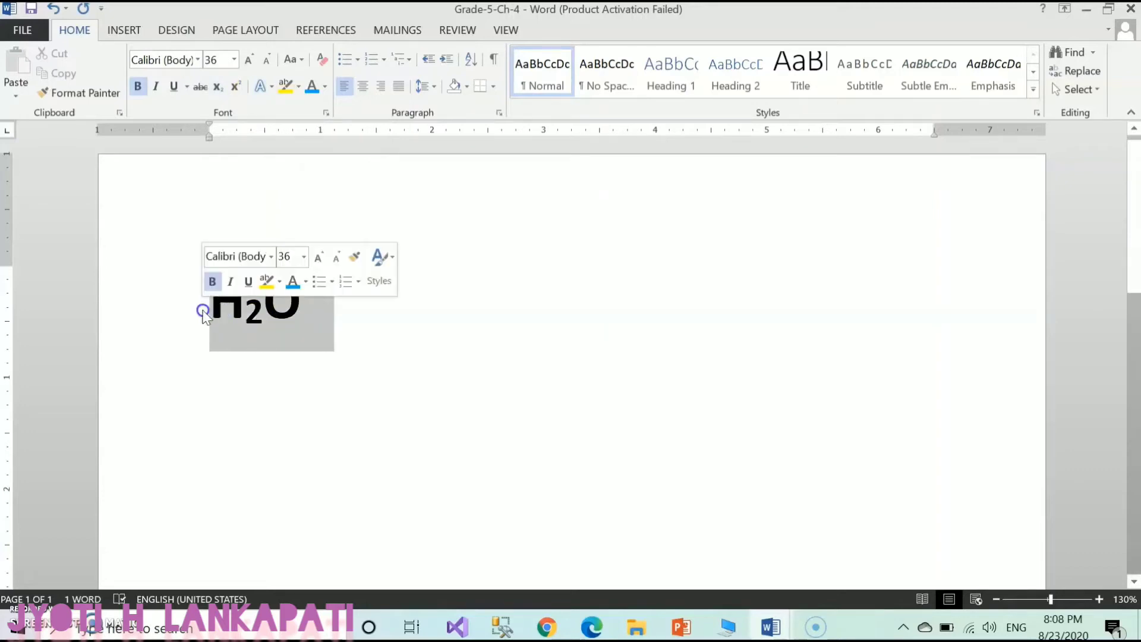
click(326, 113)
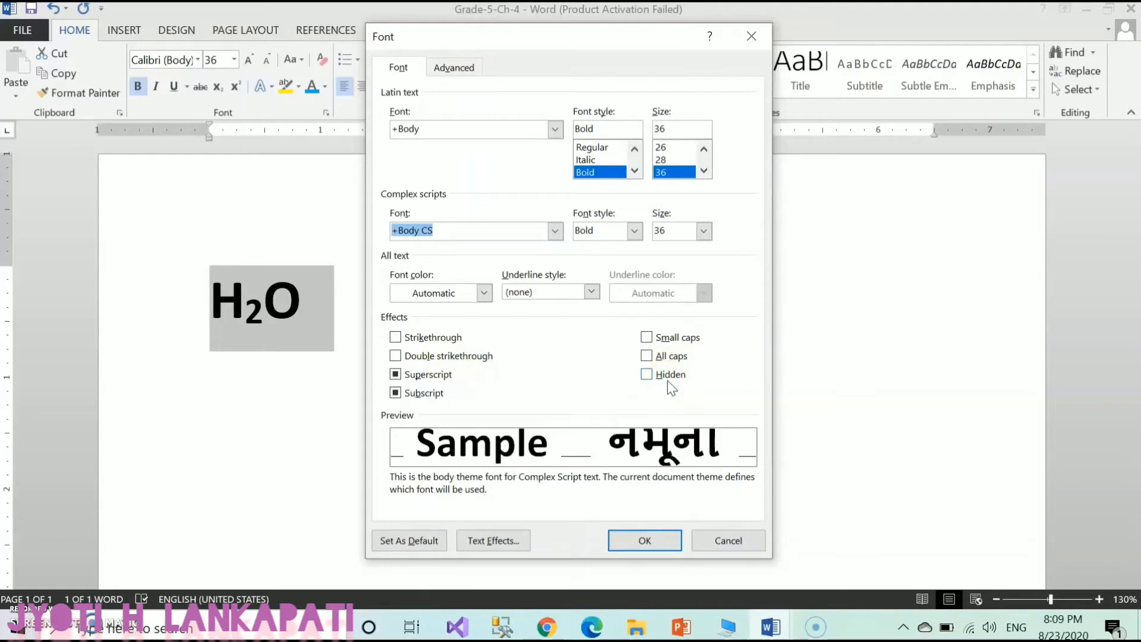
click(397, 337)
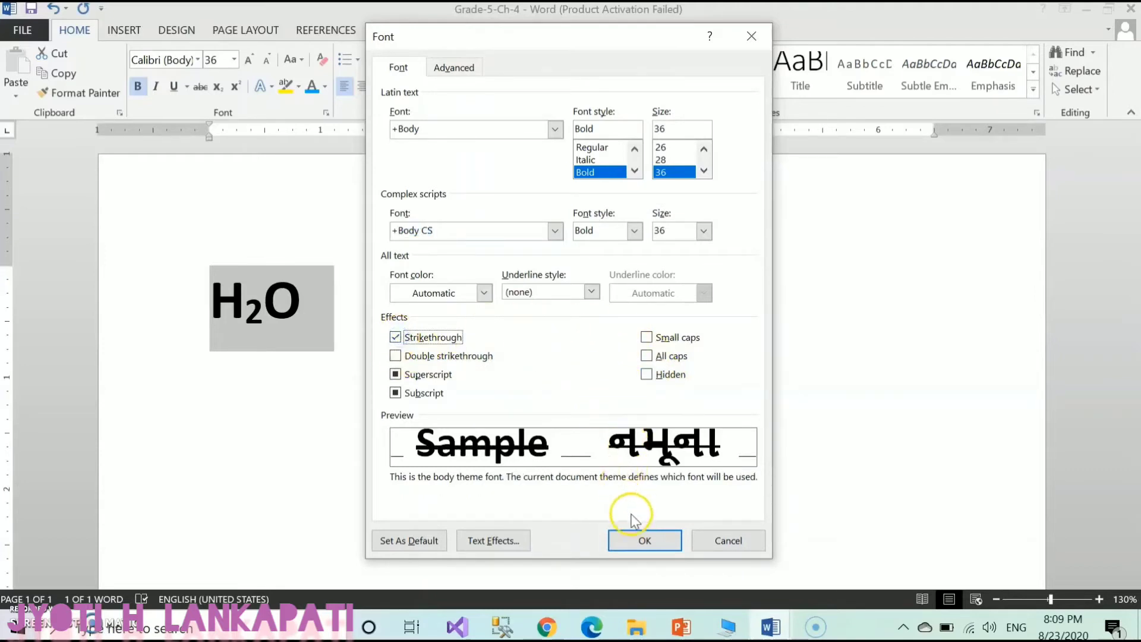
click(644, 541)
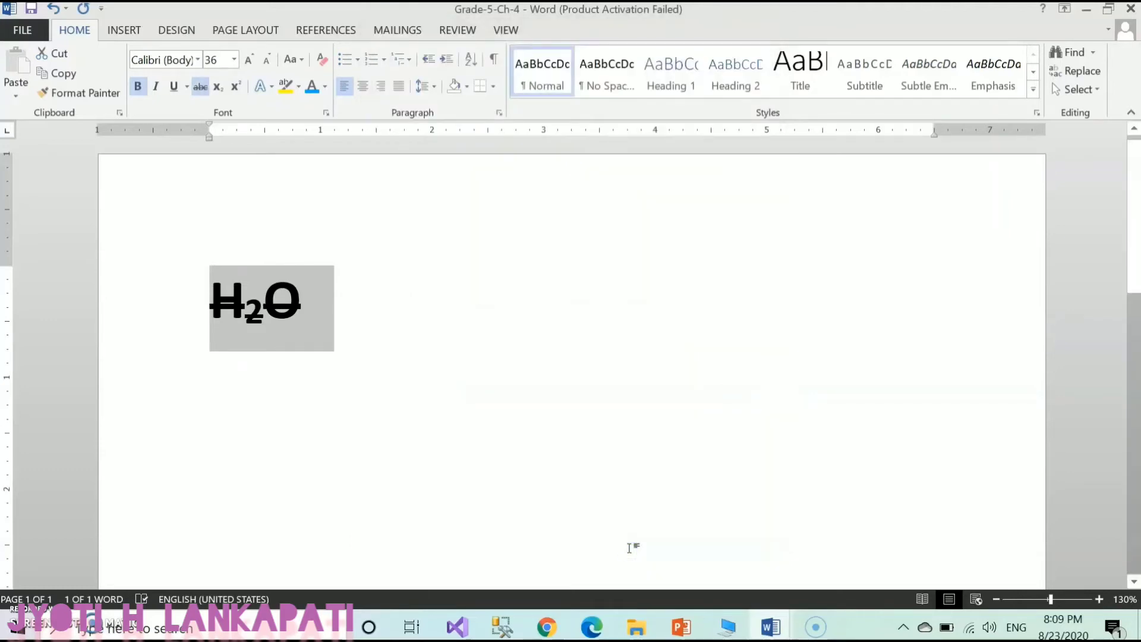
Change the effect on the H2O formula to Double strikethrough in the font settings.
click(324, 113)
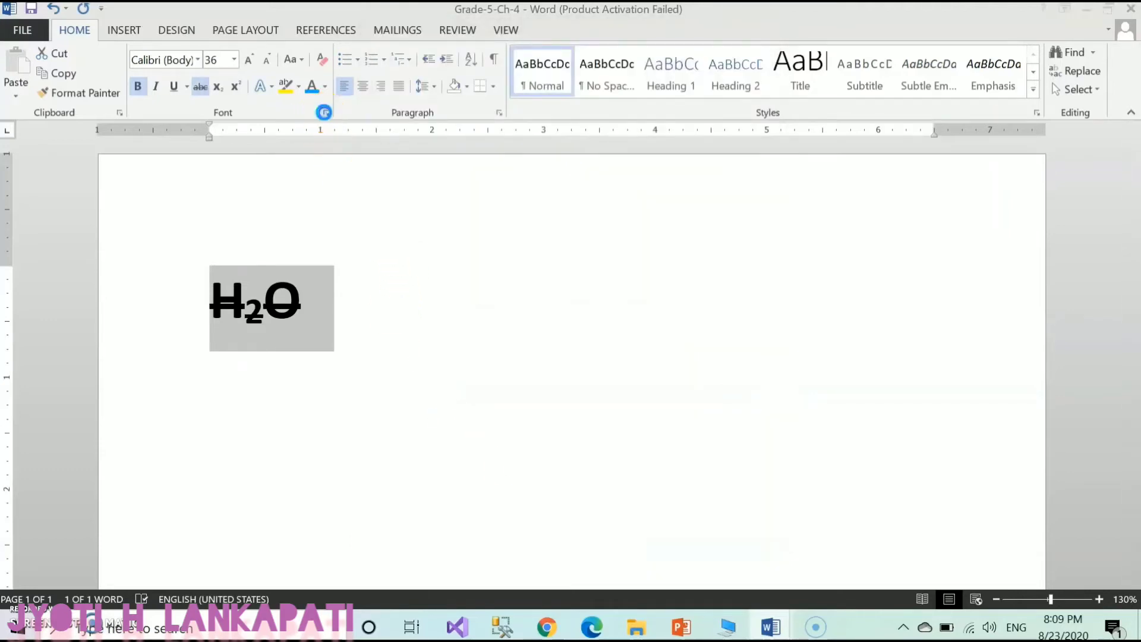
click(396, 357)
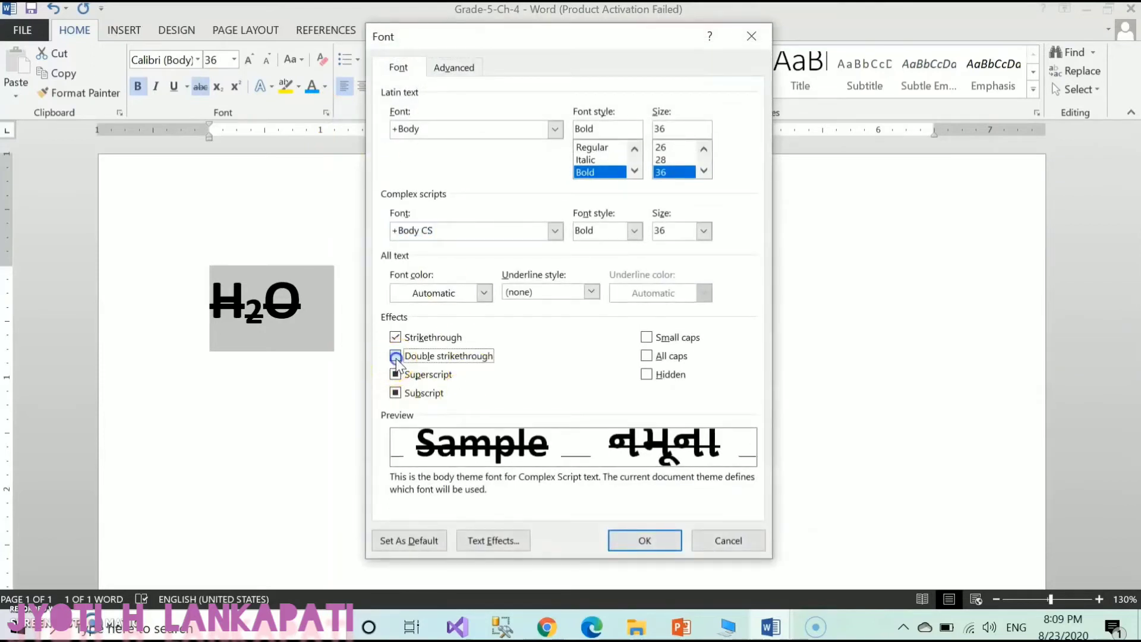
click(620, 542)
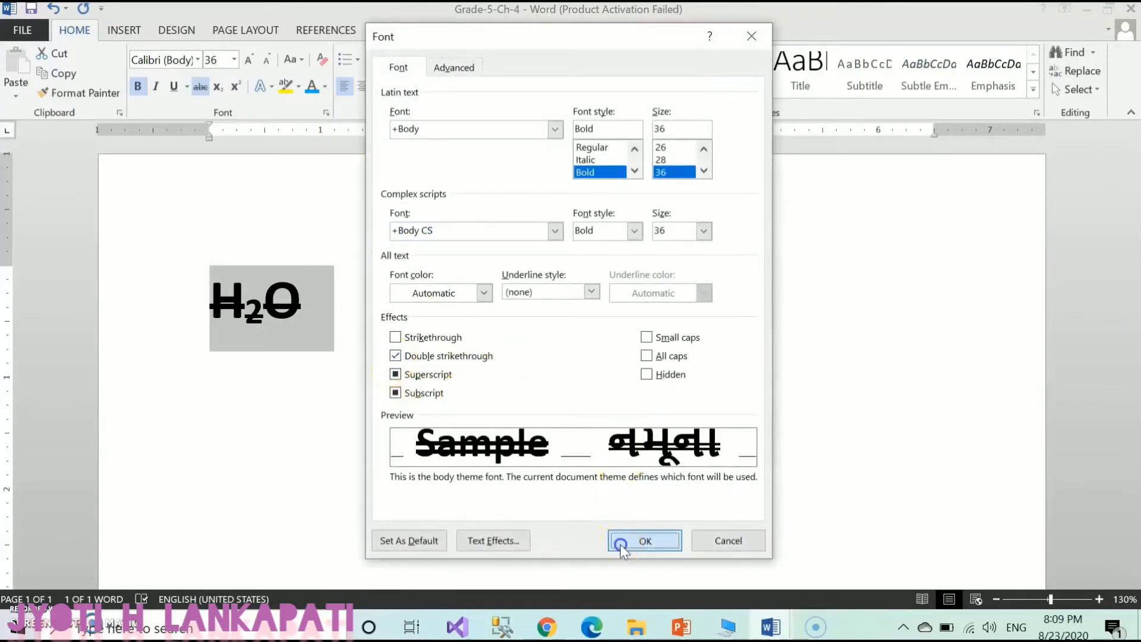
Remove the Double strikethrough effect from the H2O formula in the font settings.
click(326, 113)
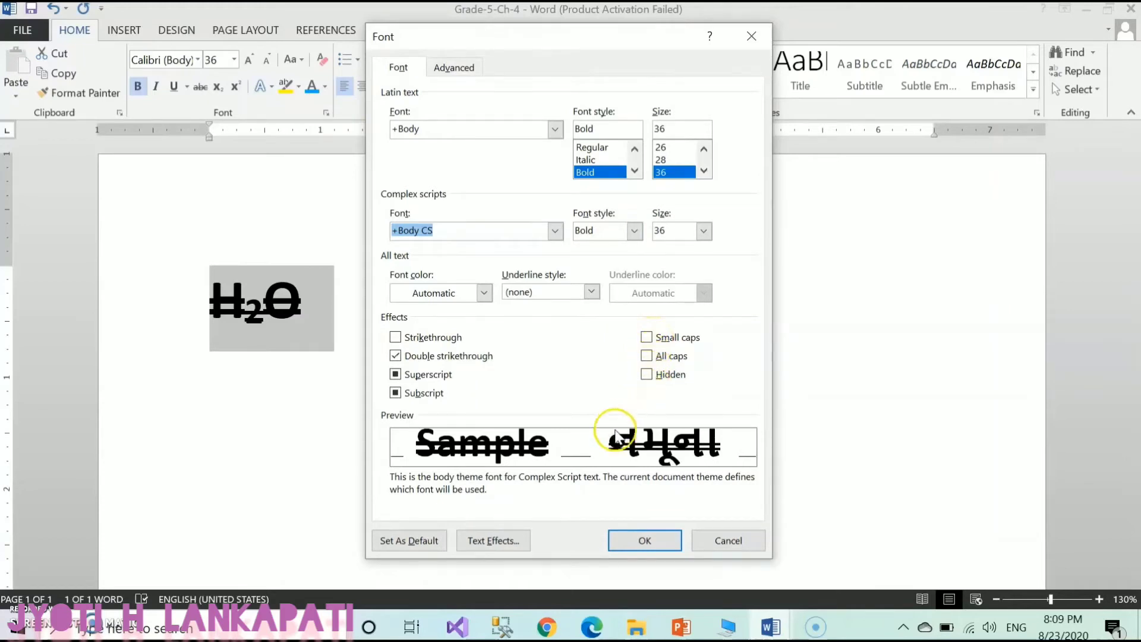
click(396, 355)
click(632, 535)
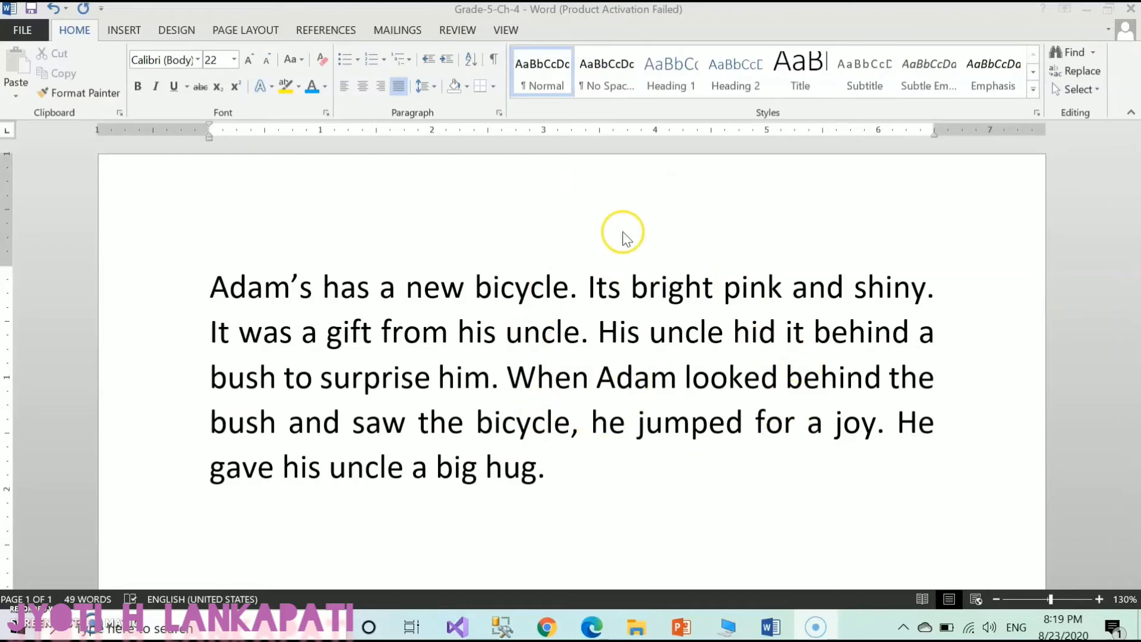
Search the paragraph for the word "bicycle" with Find, and close the search results.
click(1093, 55)
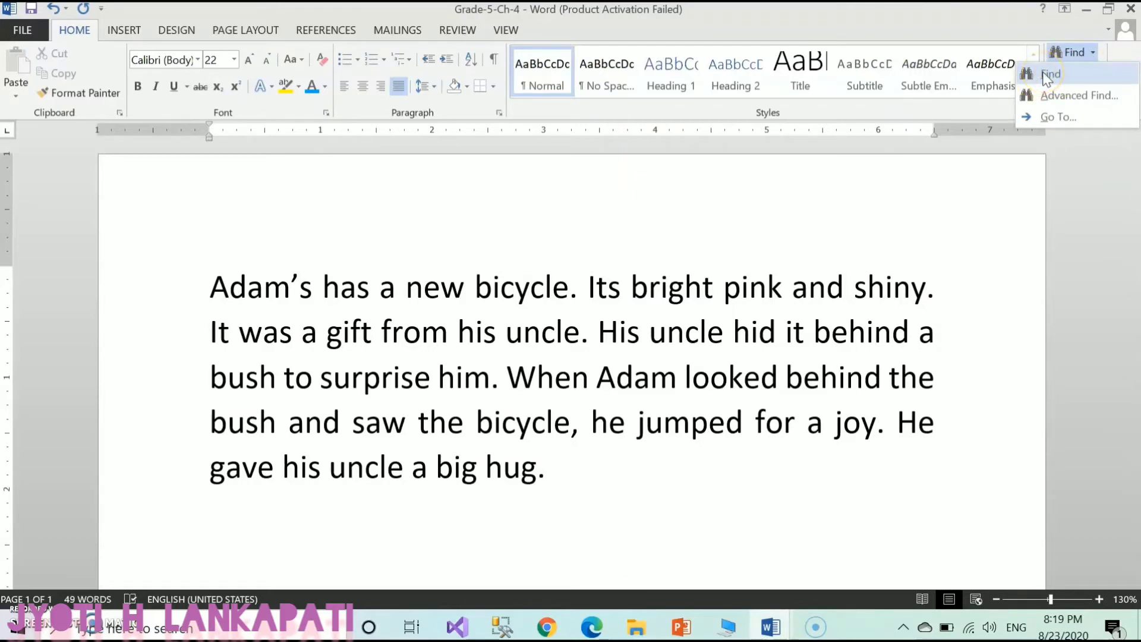
click(1060, 61)
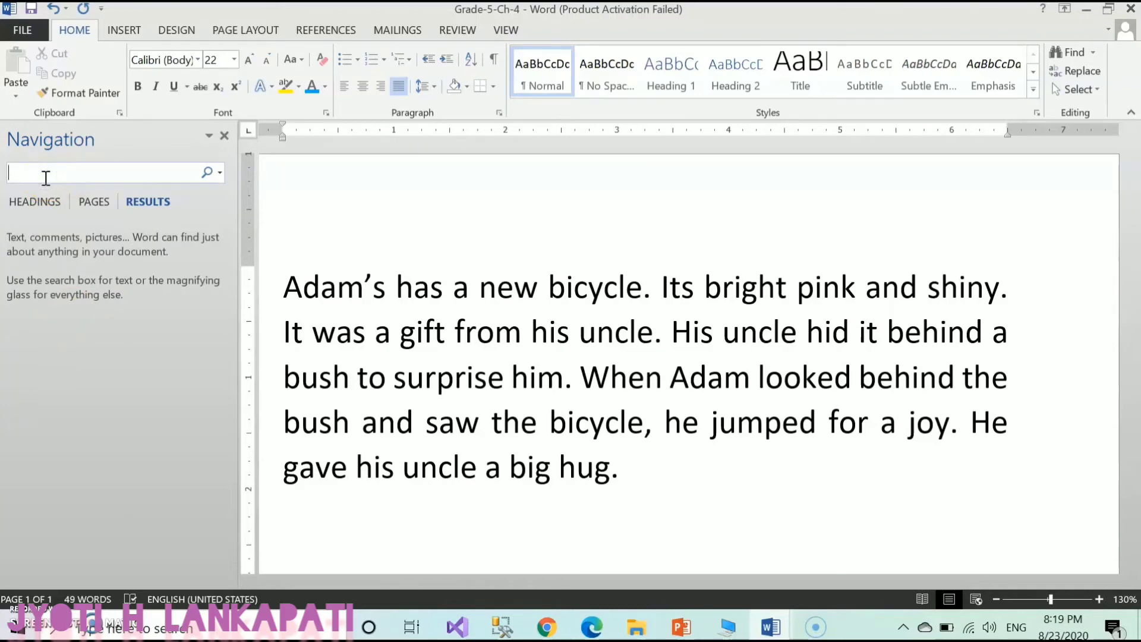
text(bi)
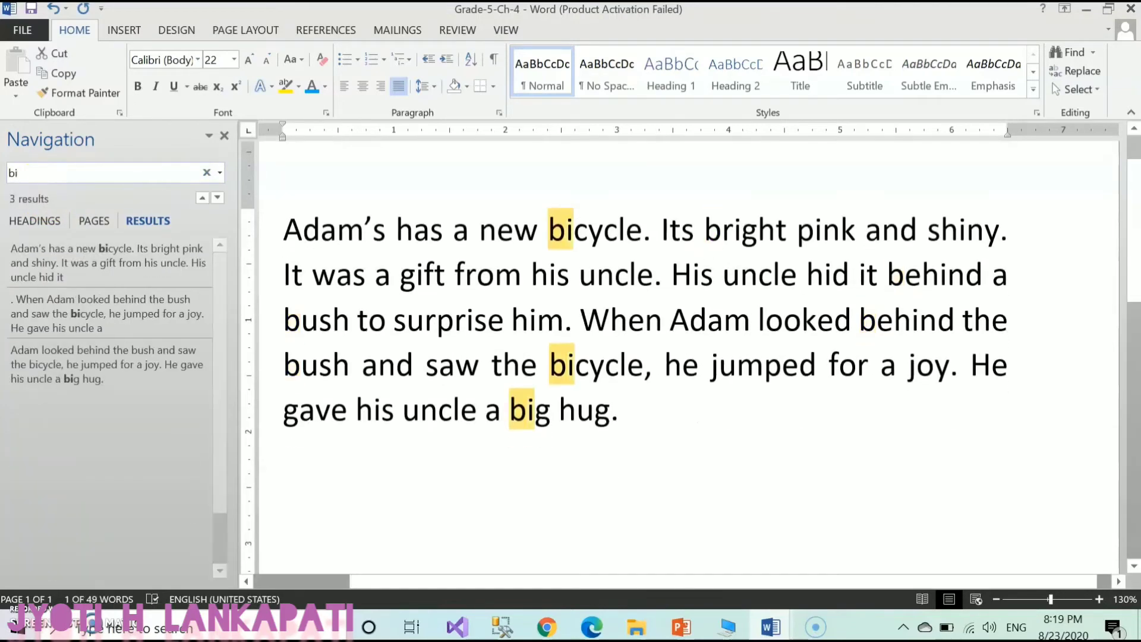
text(cyc)
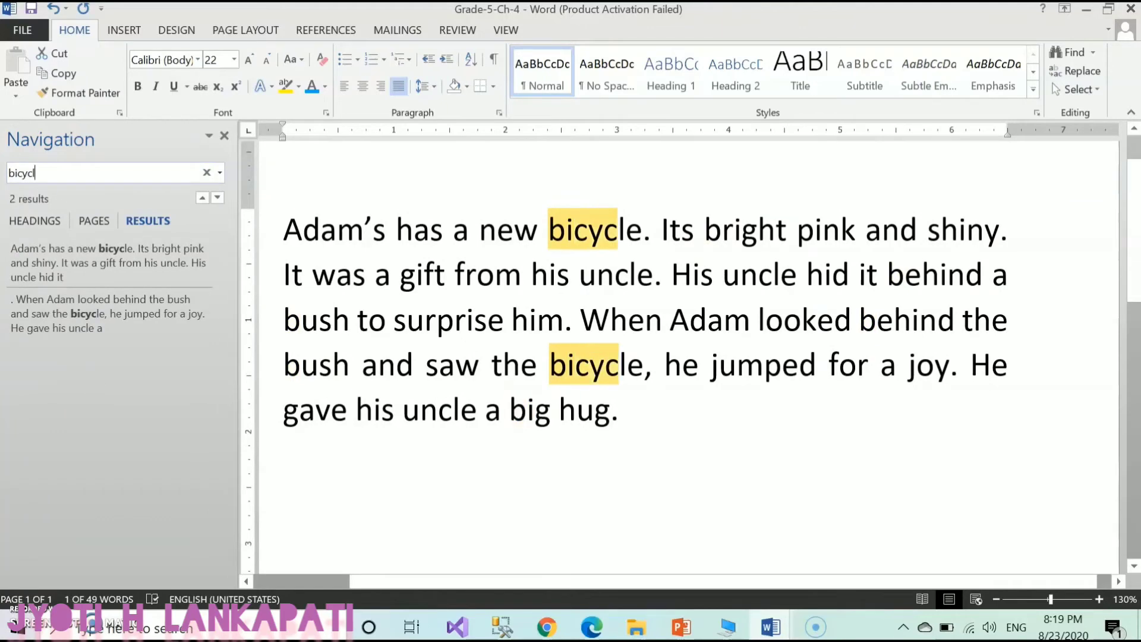
text(l)
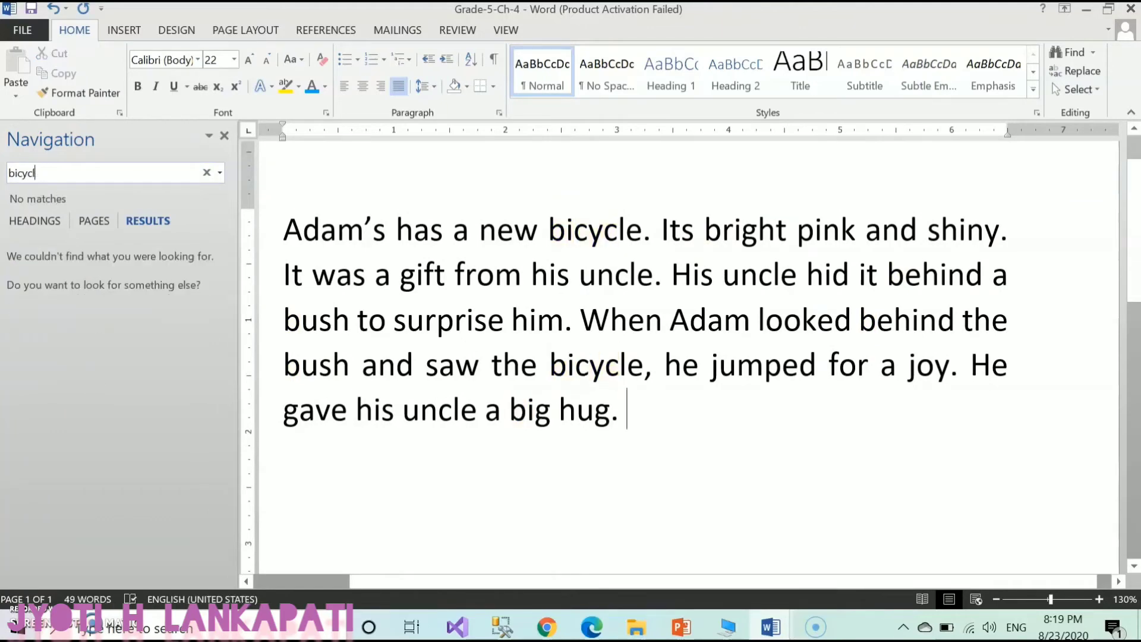
text(we)
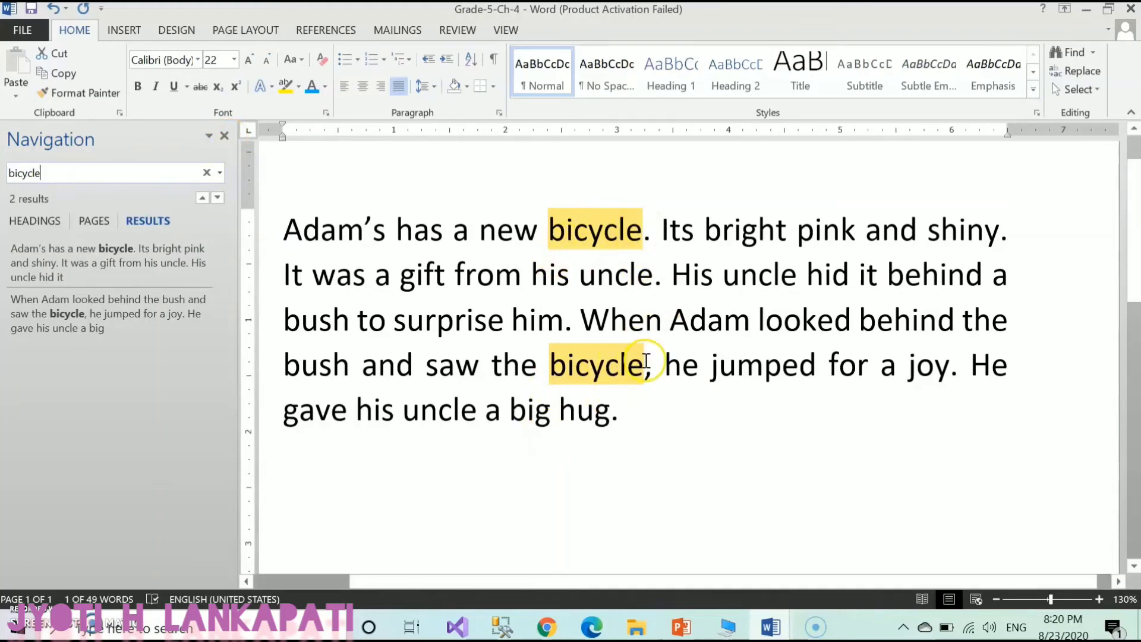
click(225, 134)
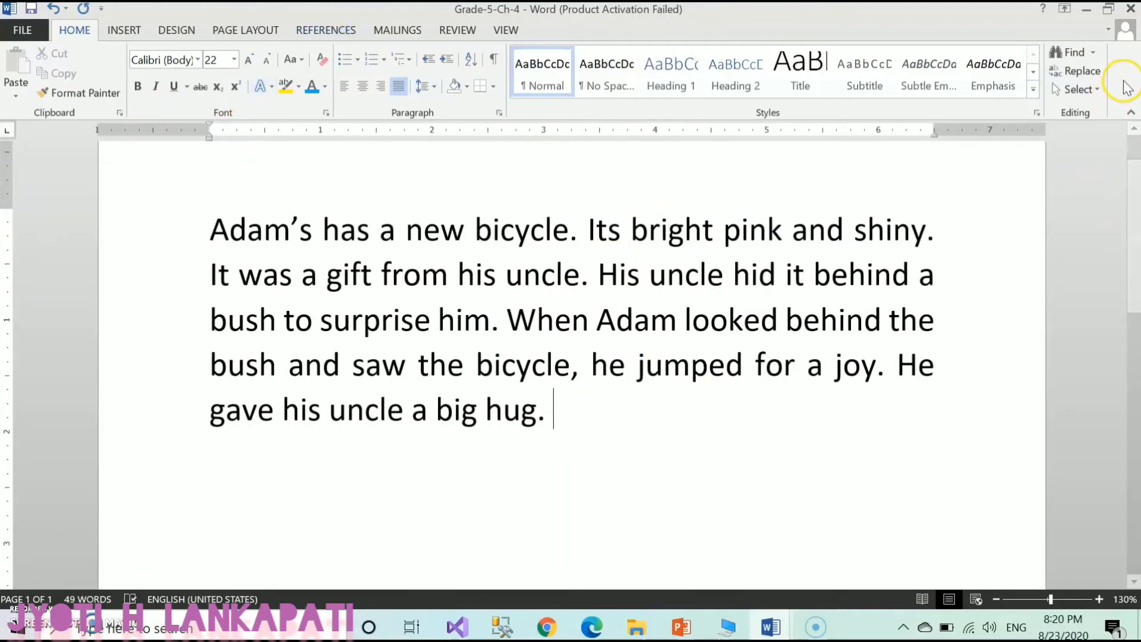
Step through every occurrence of "bicycle" with Advanced Find until the whole document has been searched.
click(1093, 52)
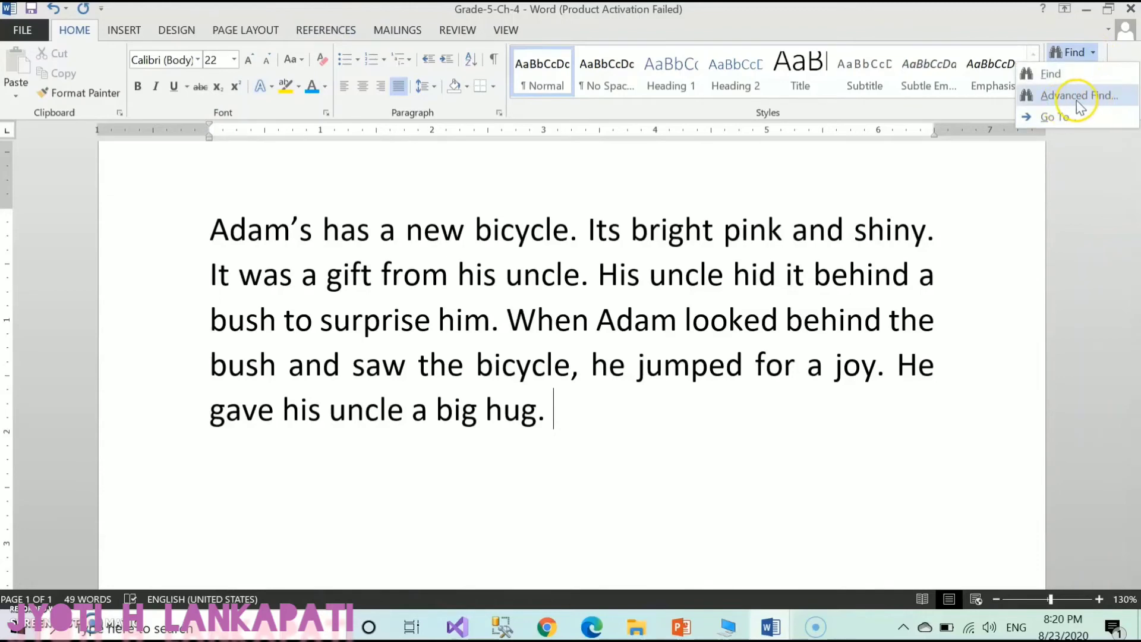
click(1103, 96)
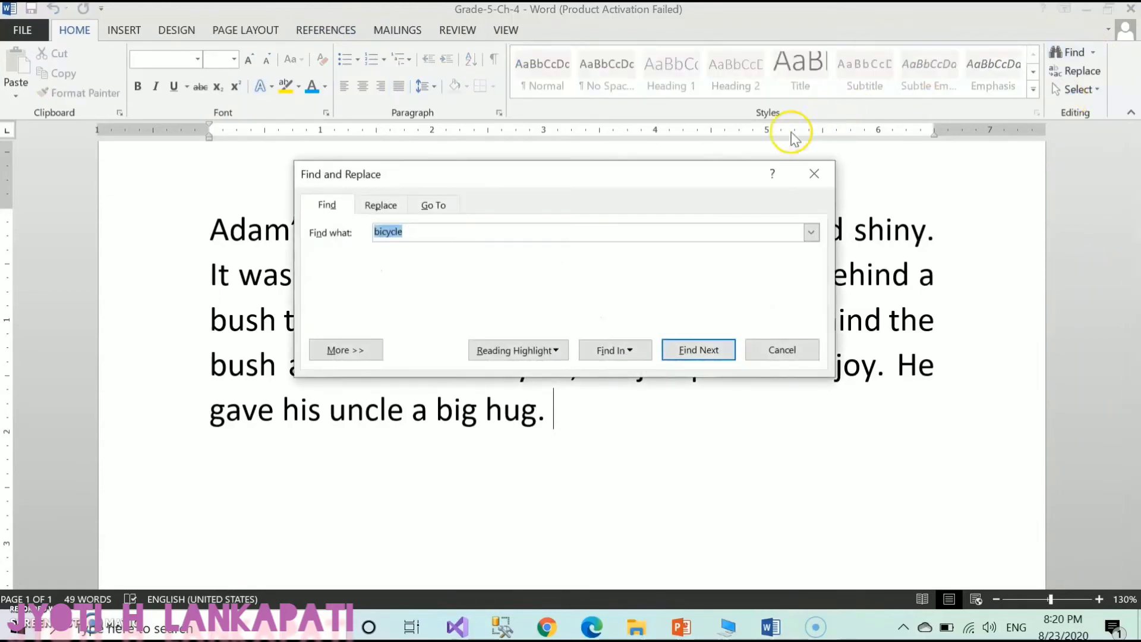
drag(716, 176, 730, 103)
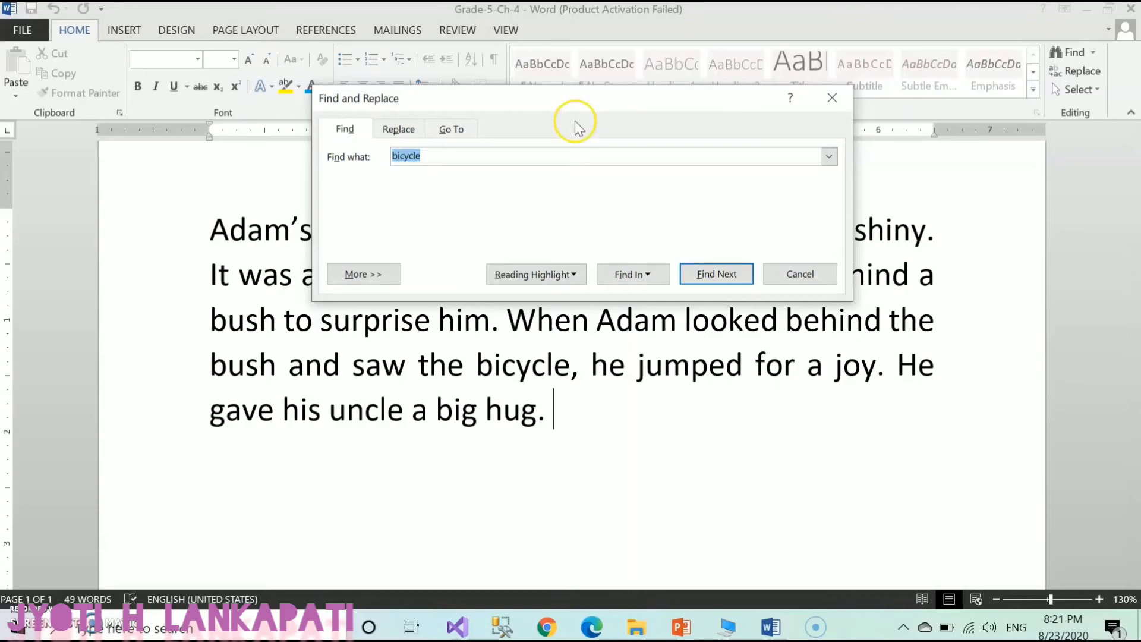
drag(583, 105, 563, 24)
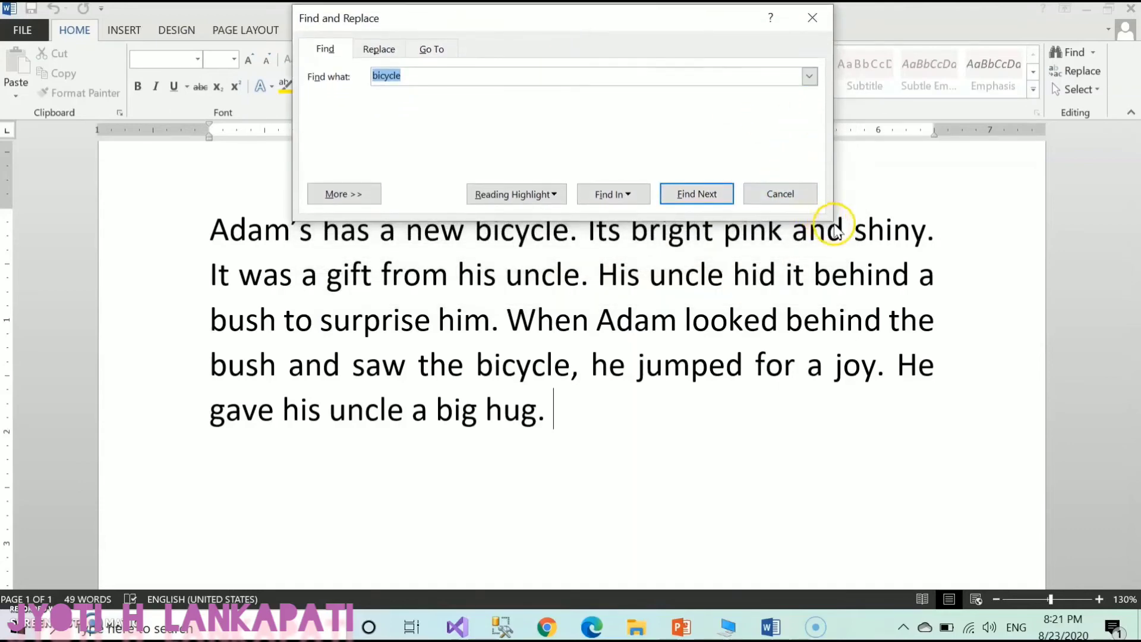
click(700, 193)
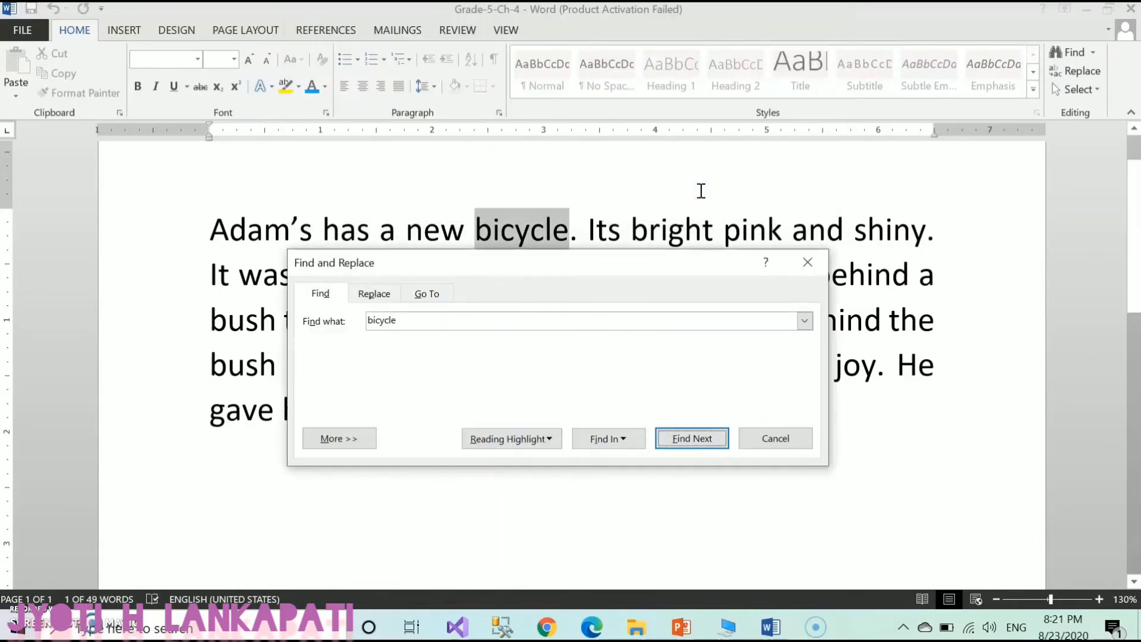
click(691, 440)
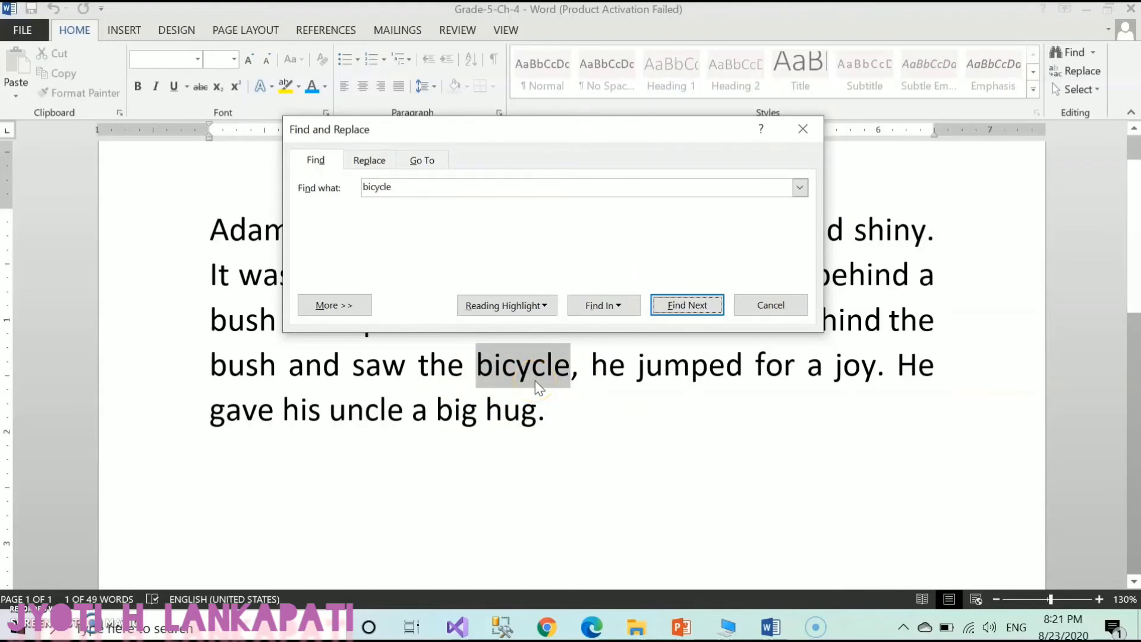
click(686, 306)
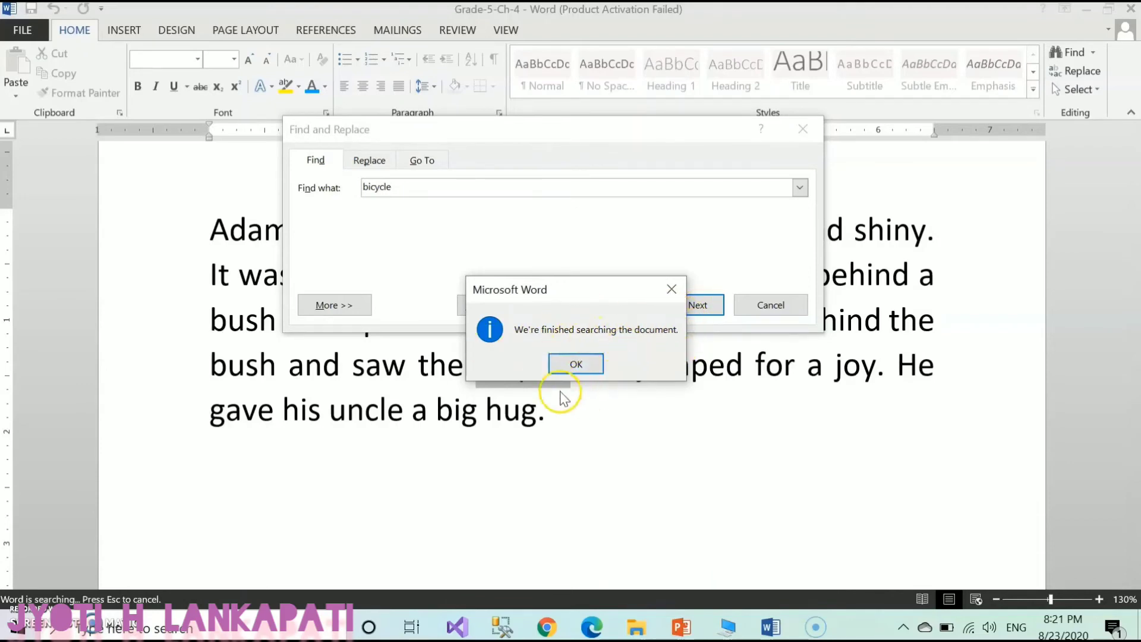
click(575, 363)
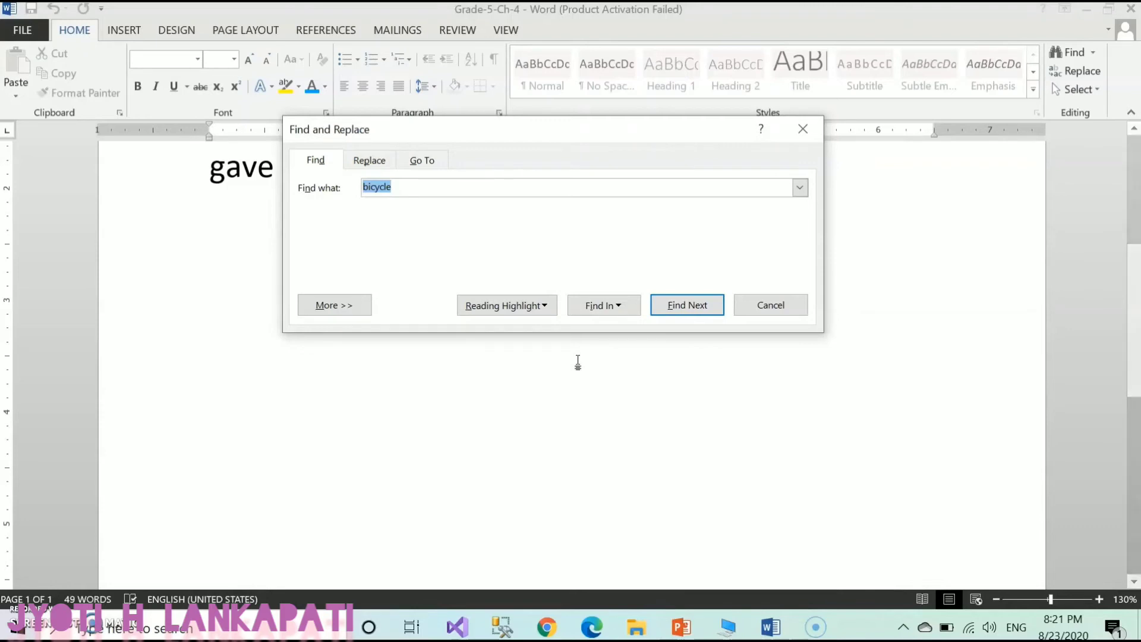
Show the additional search options of Advanced Find and move the dialog clear of the paragraph.
click(1123, 321)
scroll(1118, 268, up, 4)
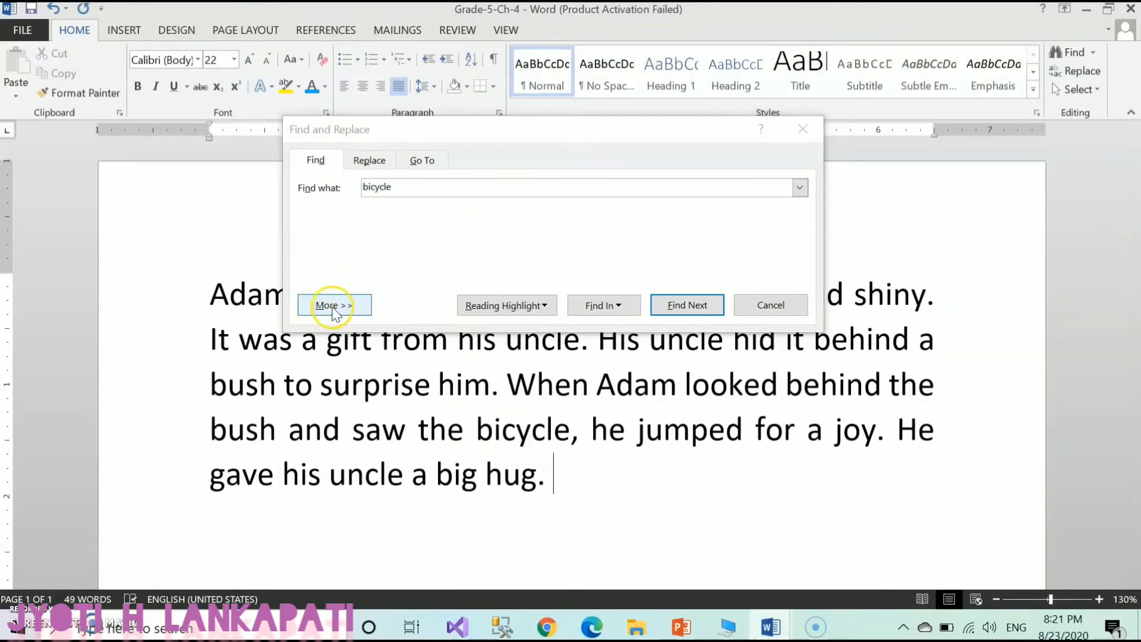
click(352, 308)
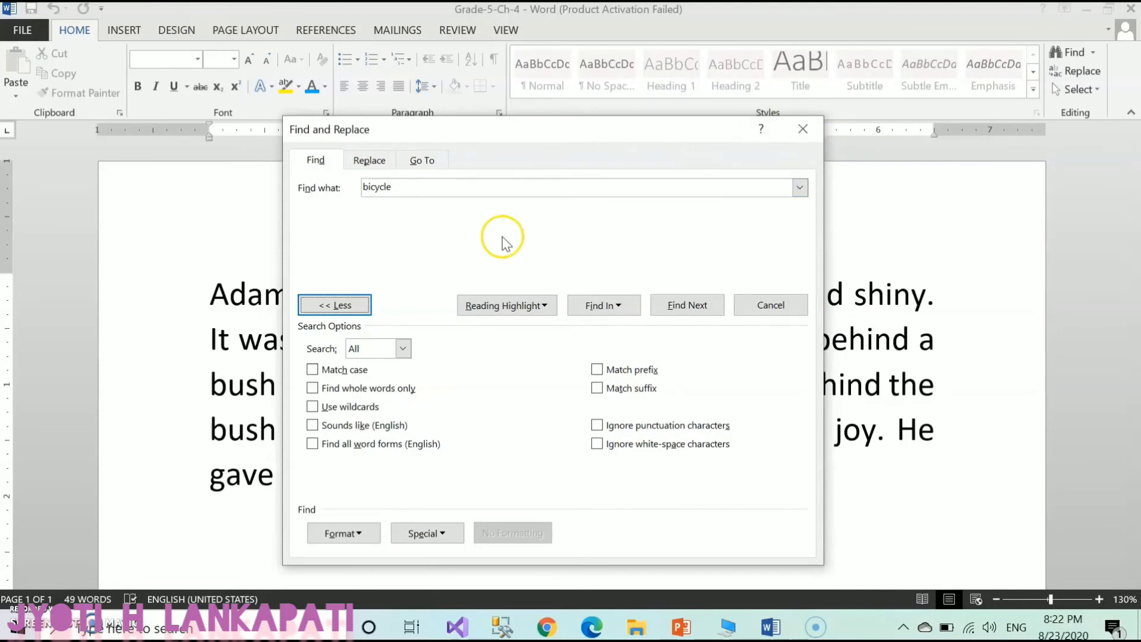
drag(559, 129, 826, 13)
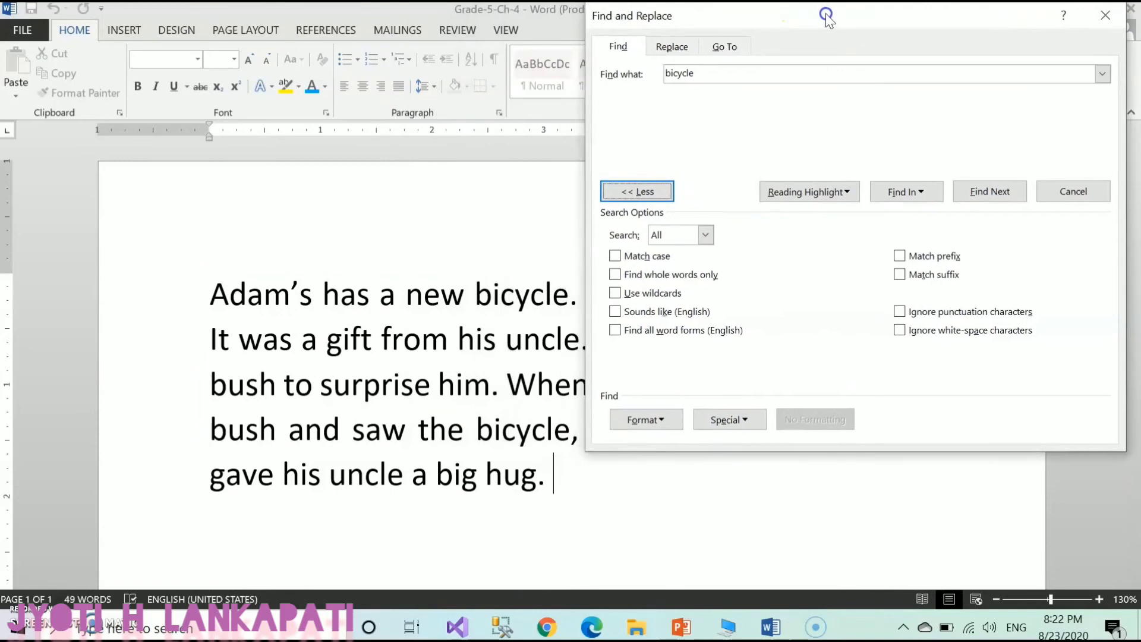
Enter "big" as the search term in place of "bicycle" in Advanced Find.
double_click(699, 73)
text(big)
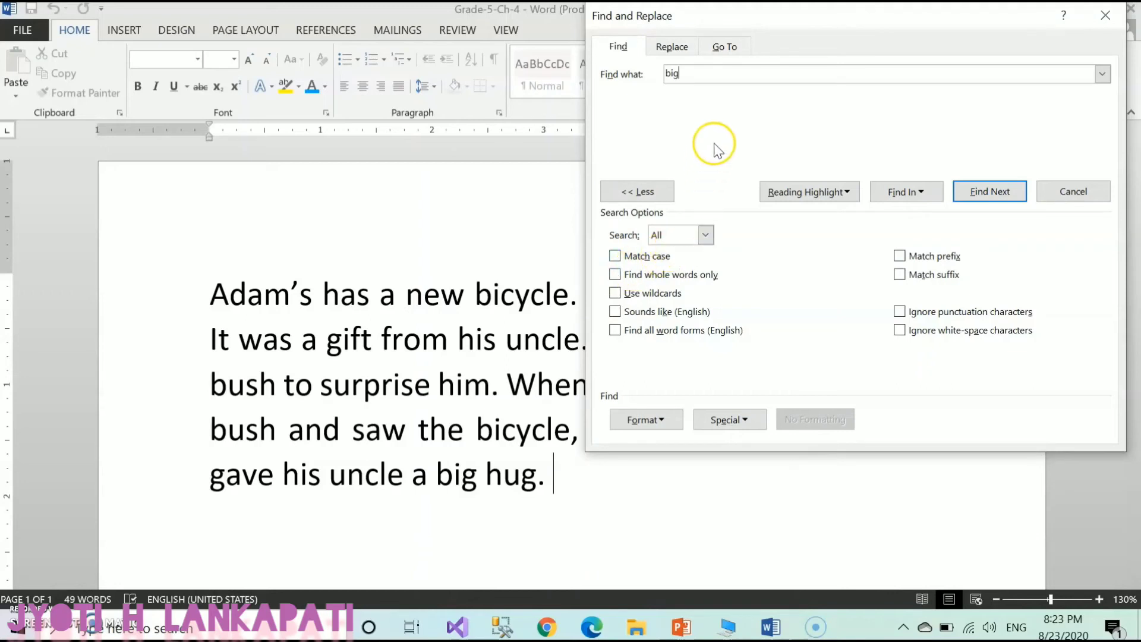
key(BackSpace)
key(BackSpace)
key(BackSpace)
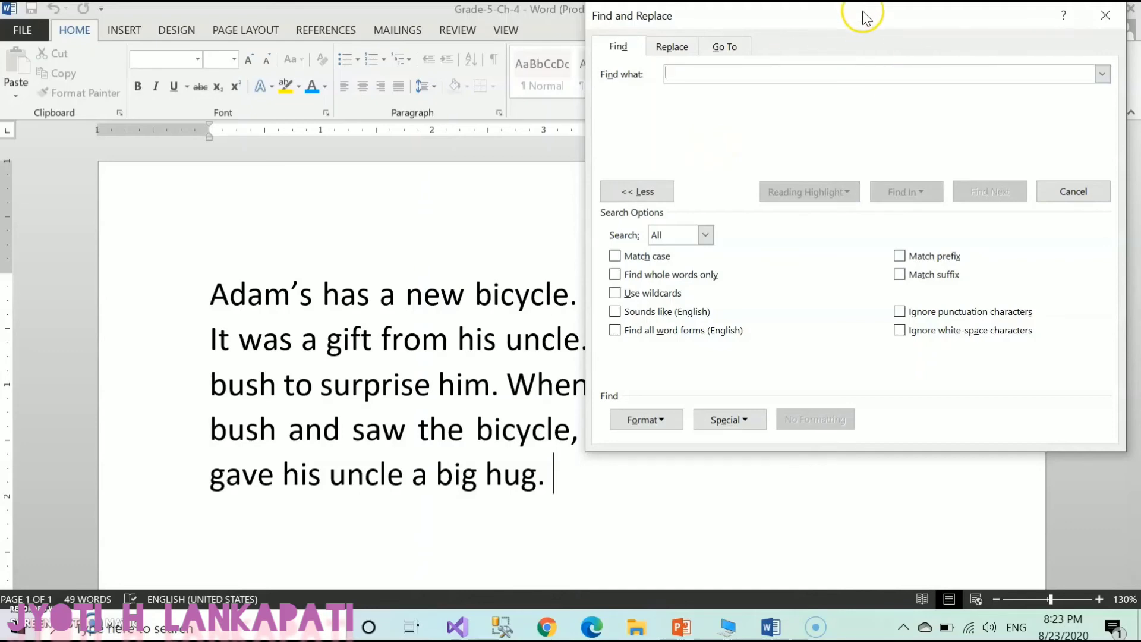
text(big)
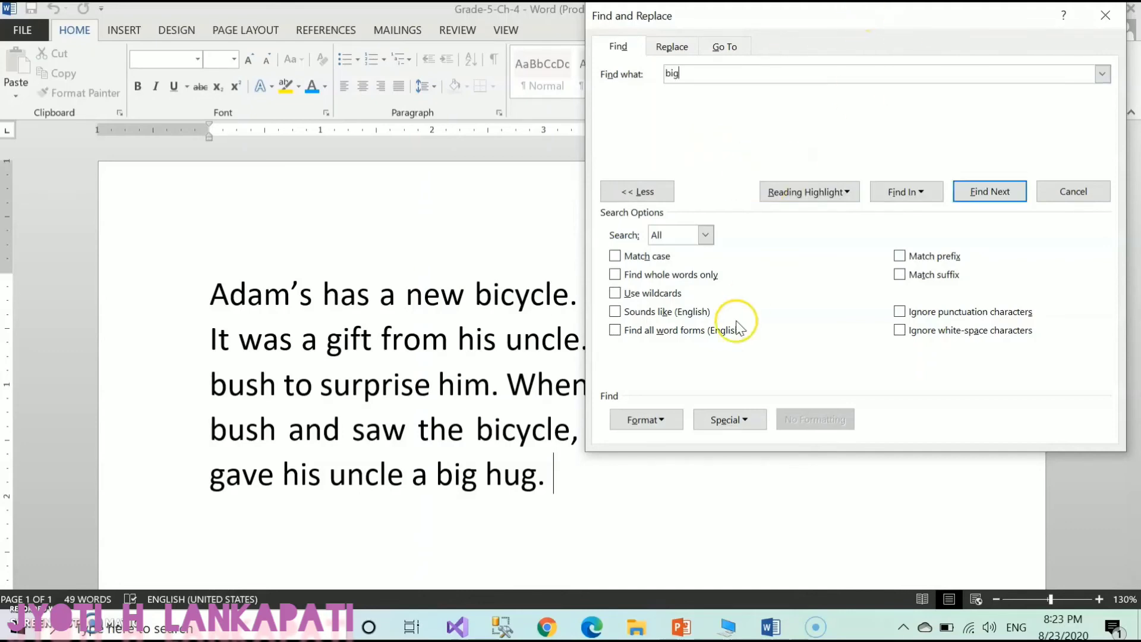
Try the Find whole words only option for "big", clear it again, and close the dialog without searching.
click(615, 276)
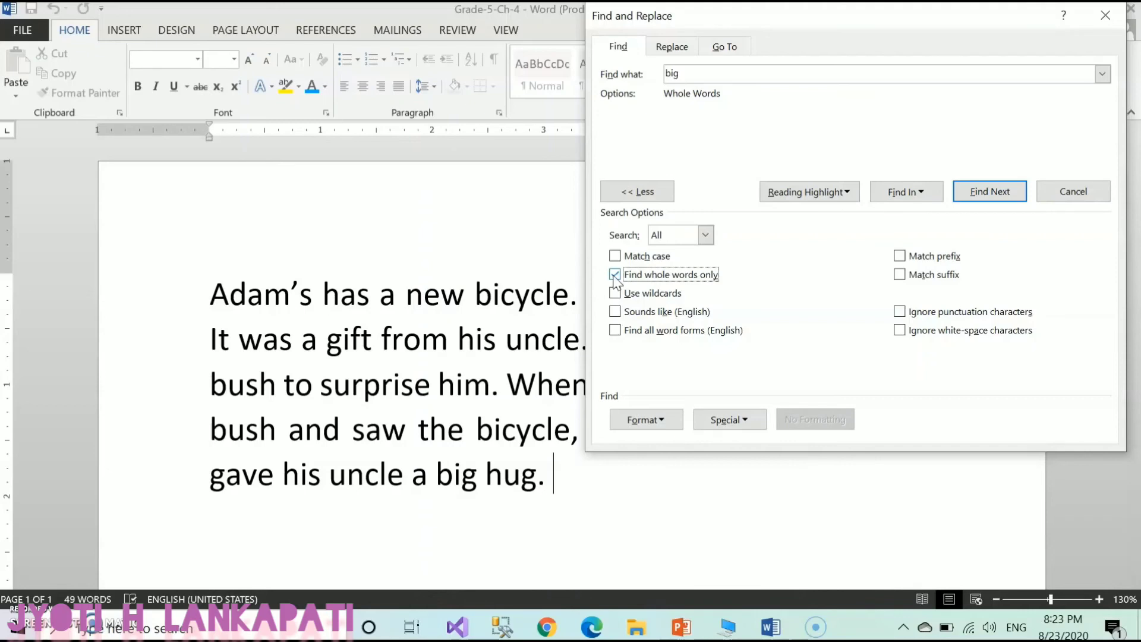
click(614, 275)
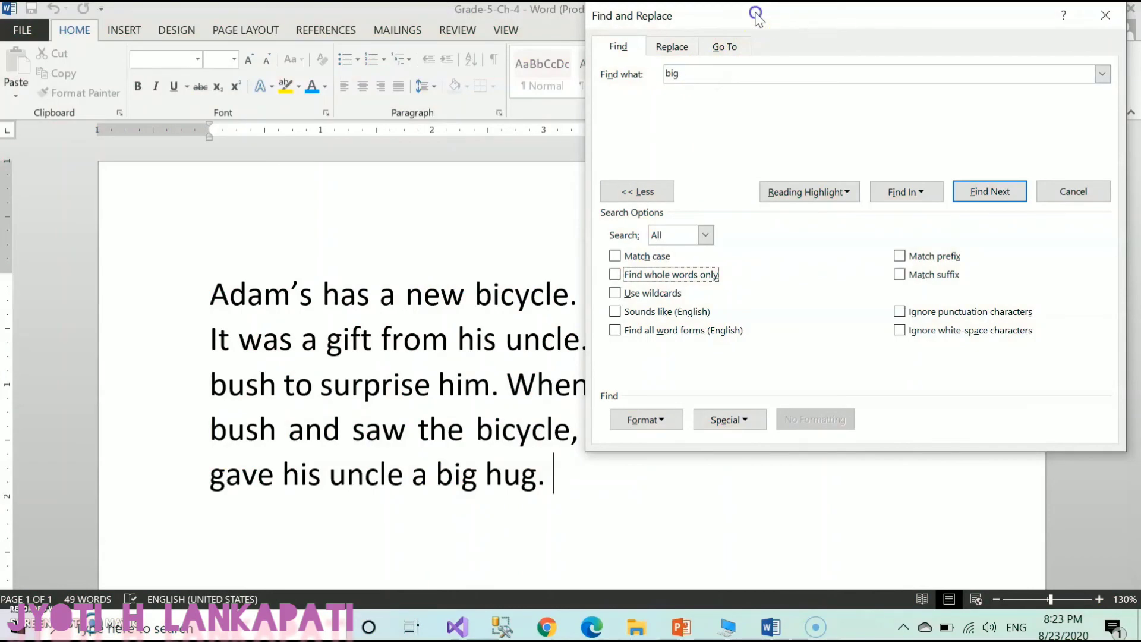
drag(758, 15, 425, 13)
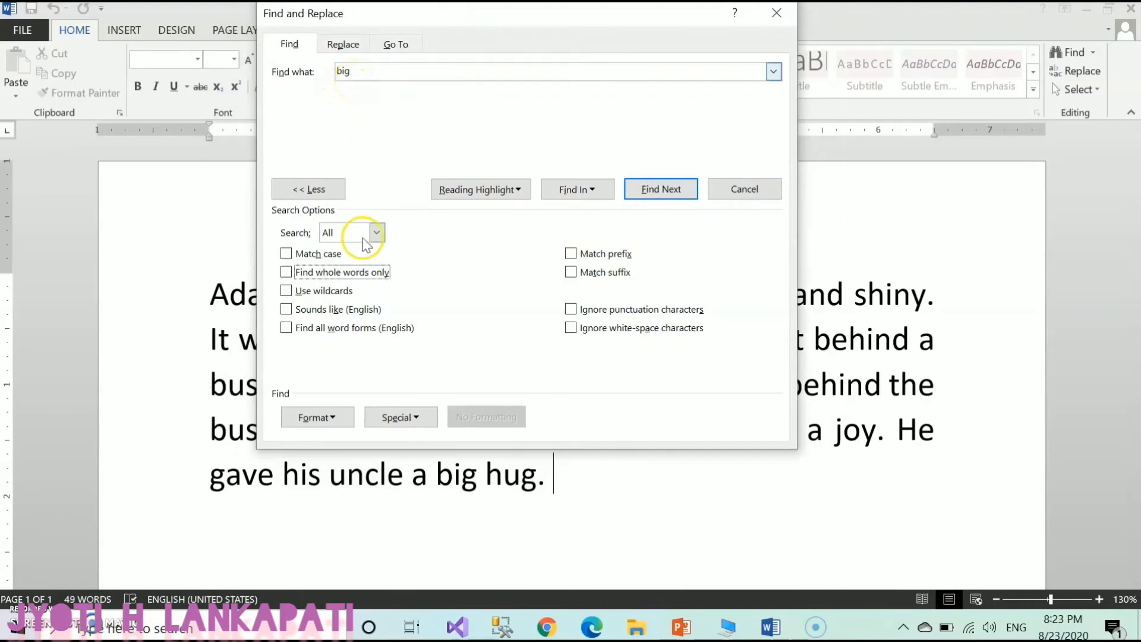
click(777, 13)
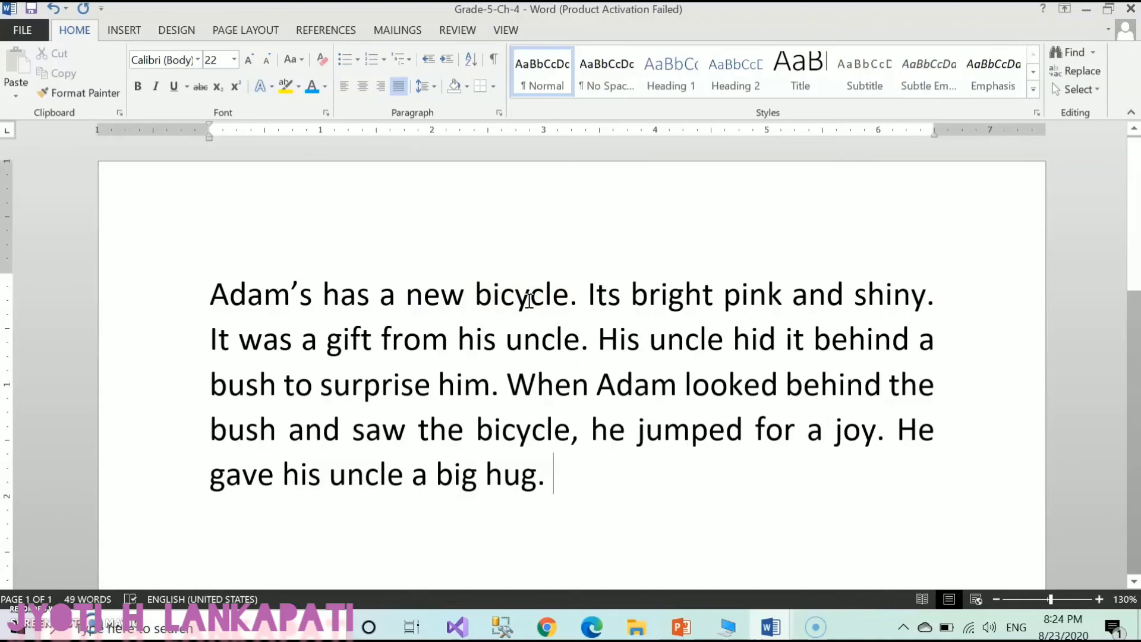
Replace every occurrence of "bicycle" in the document with "car" and close the Find and Replace dialog.
click(1082, 73)
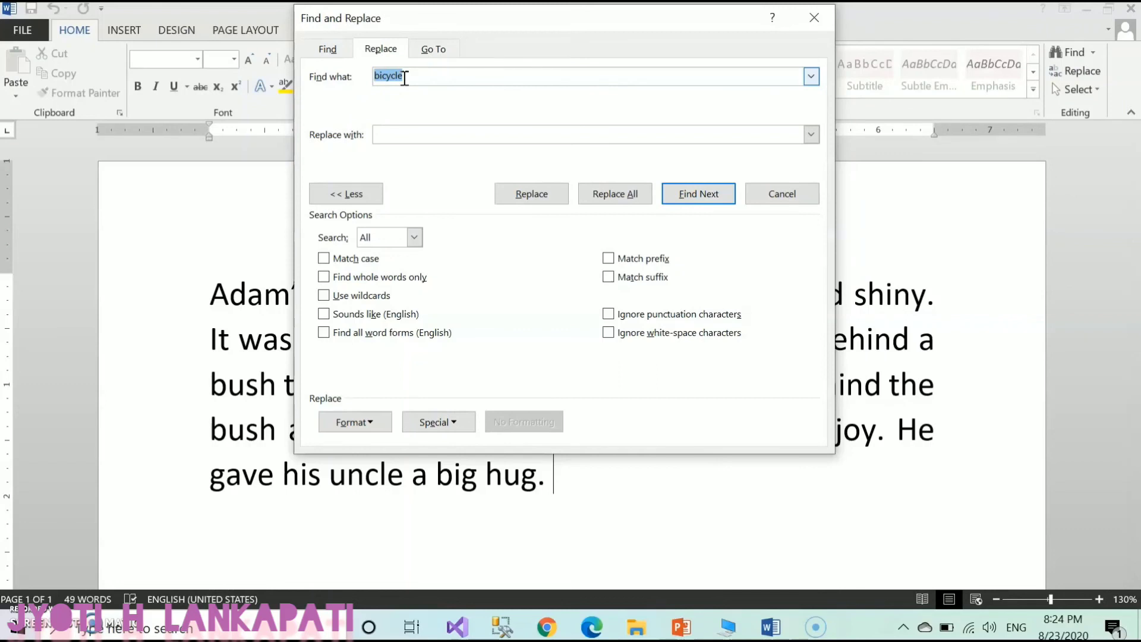
click(392, 134)
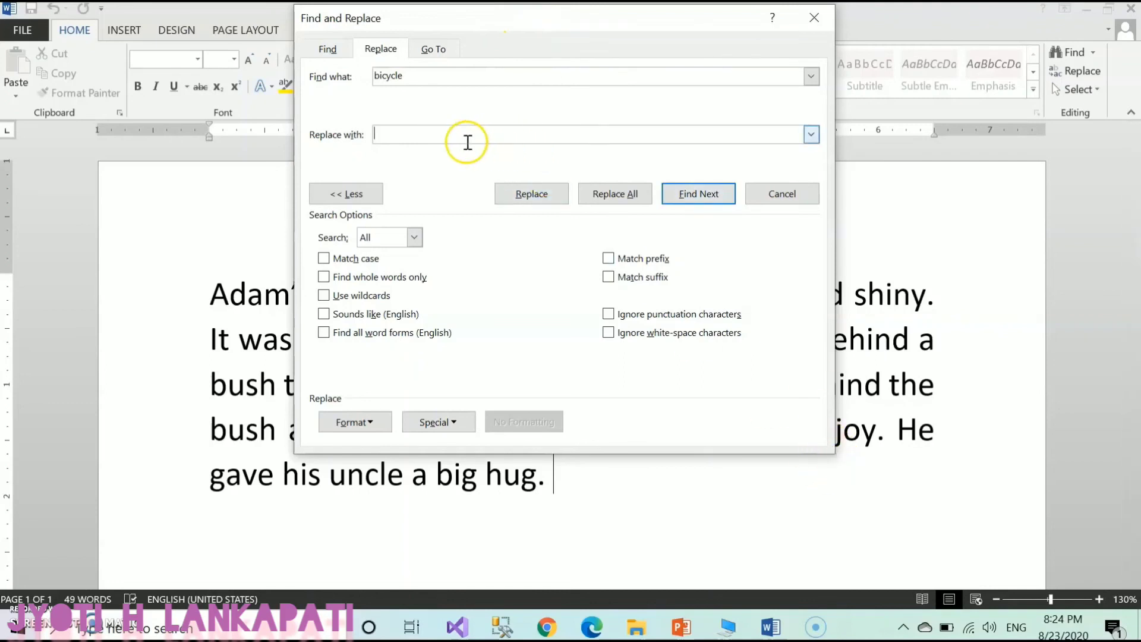
text(car)
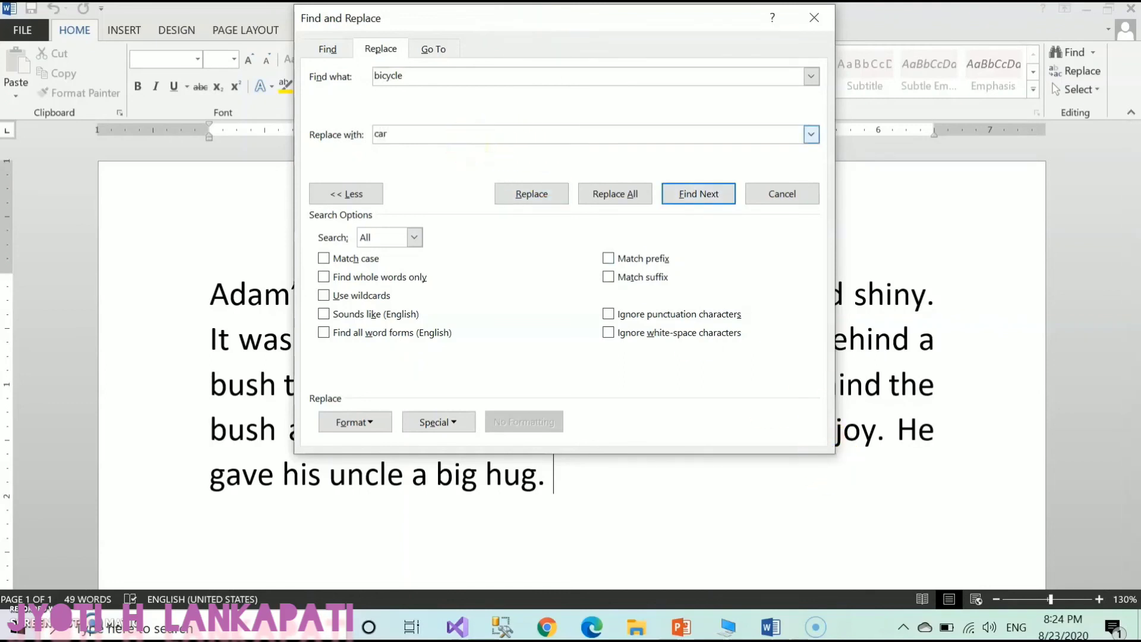
click(615, 195)
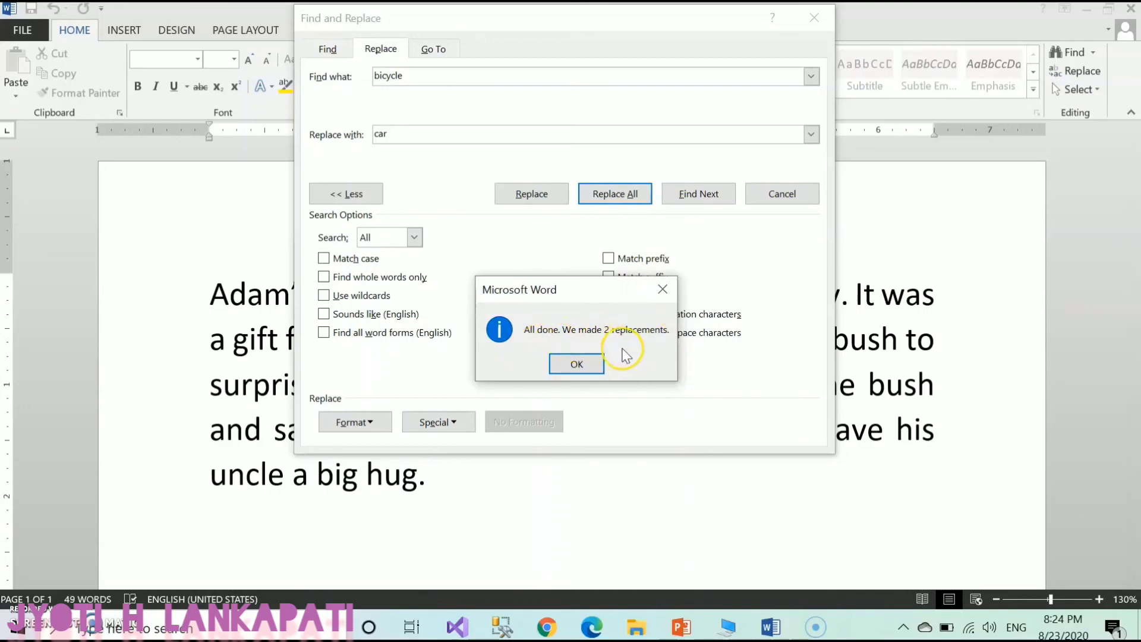
click(579, 363)
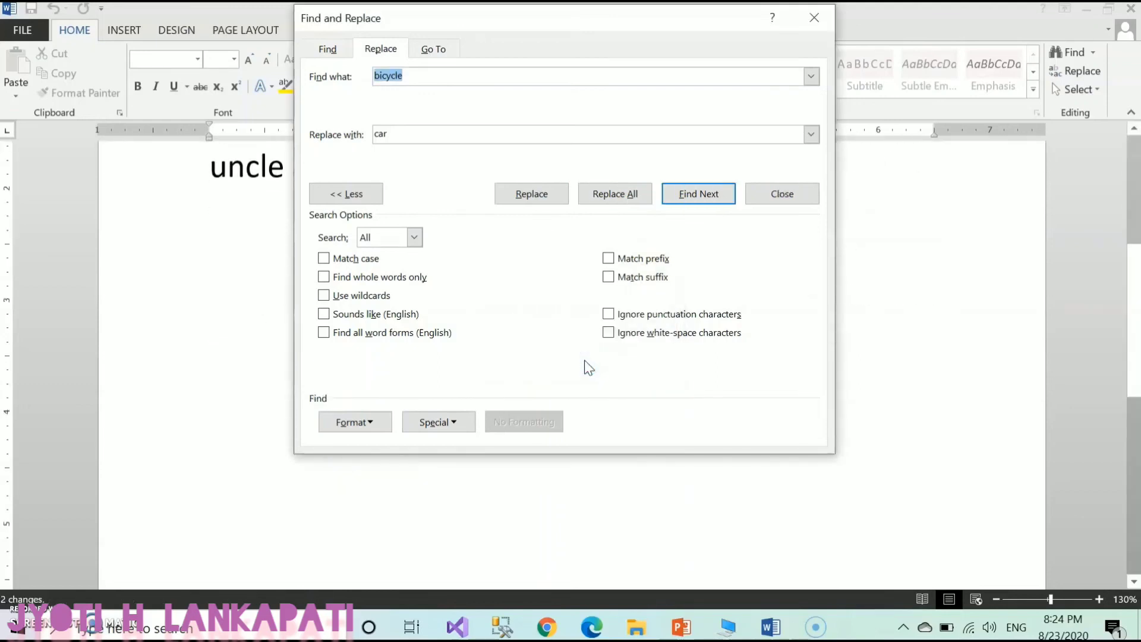
click(822, 22)
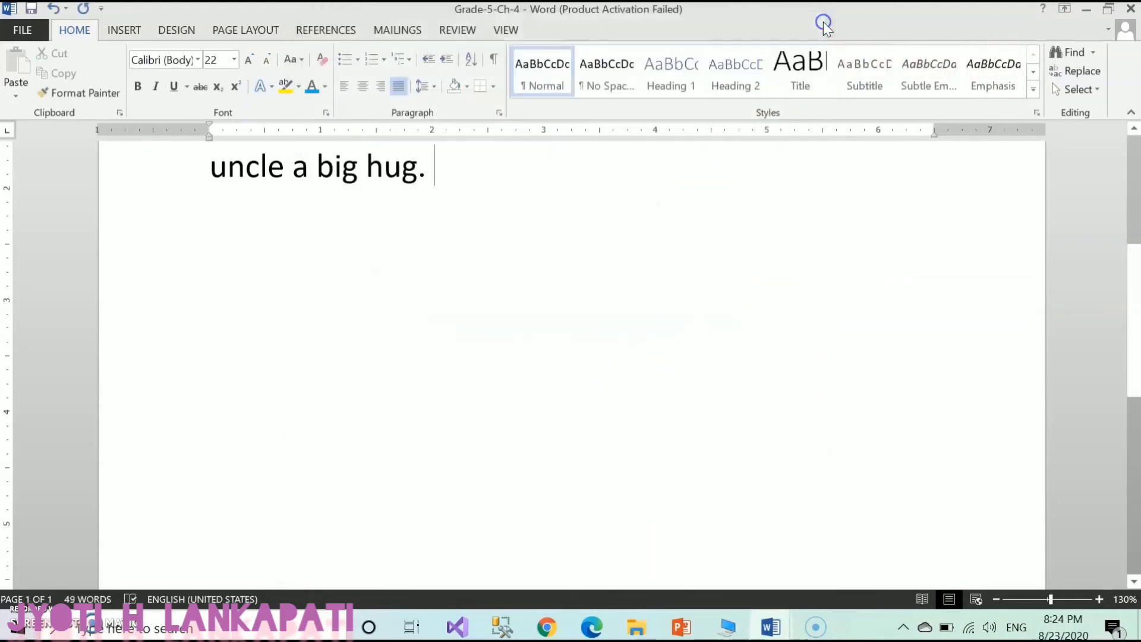
Check the replacements by selecting each "car" in the paragraph, in the first sentence and after "saw the".
drag(1132, 276, 1106, 168)
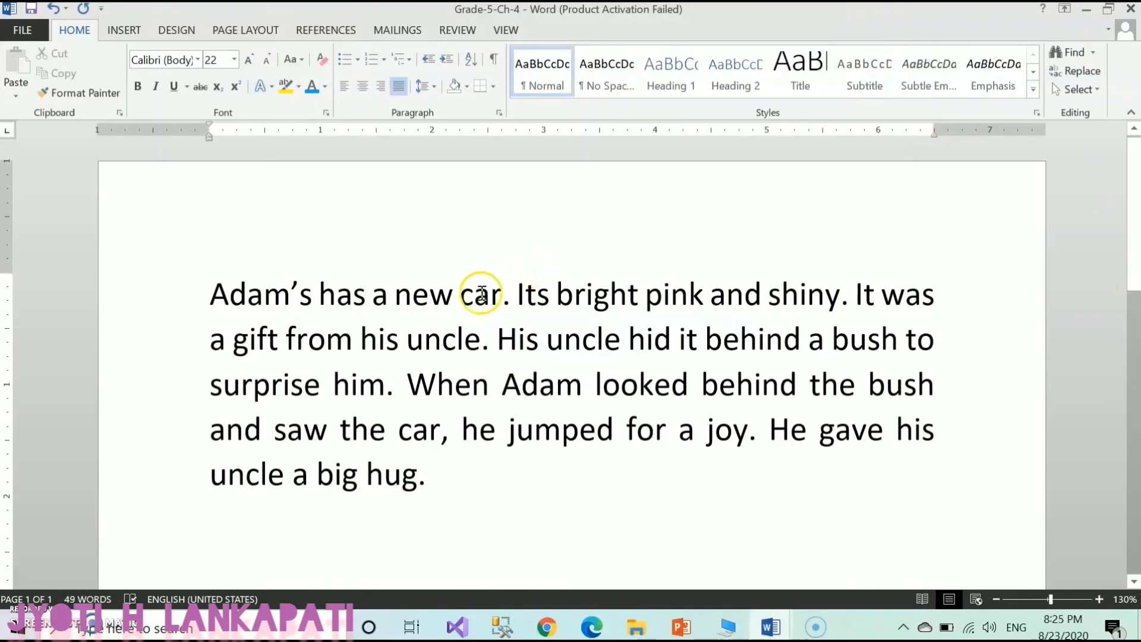
drag(460, 300, 503, 300)
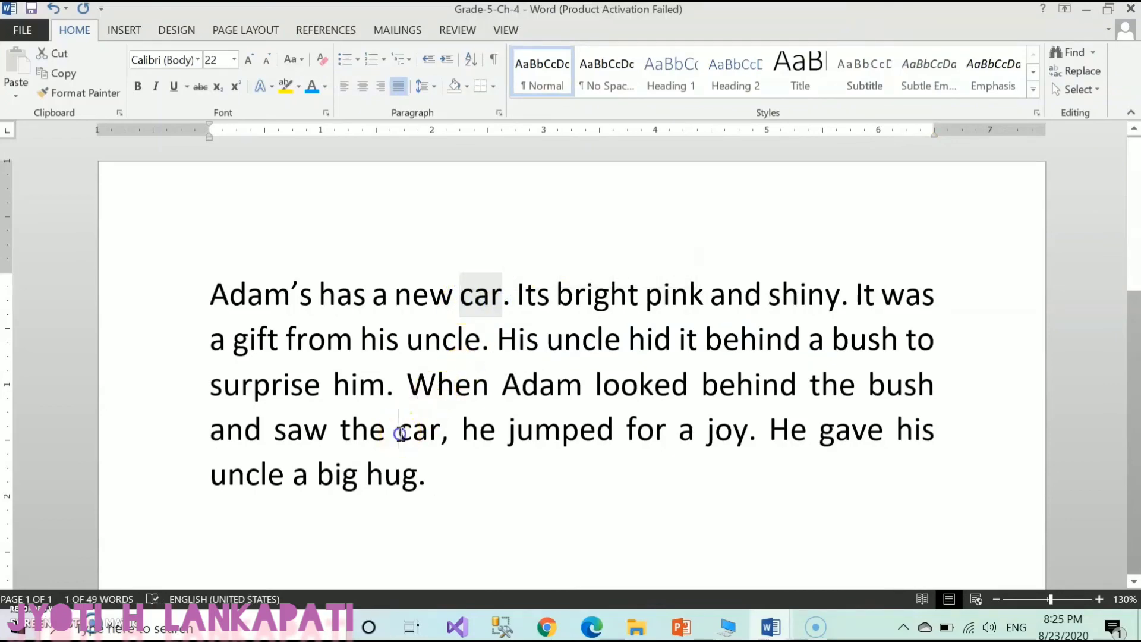
drag(399, 434, 443, 437)
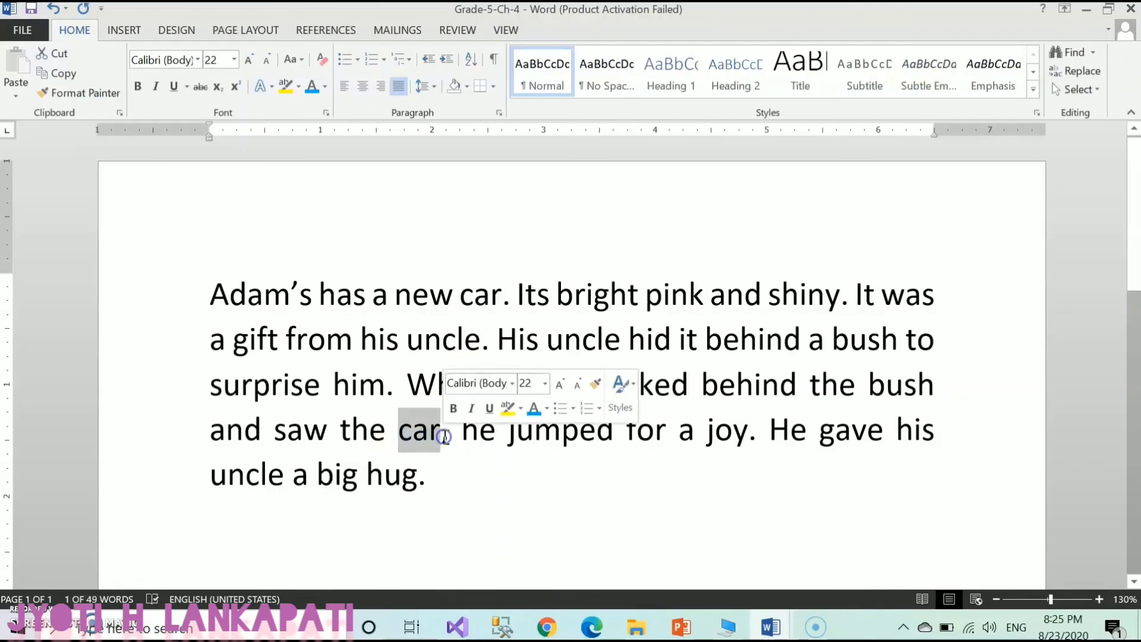